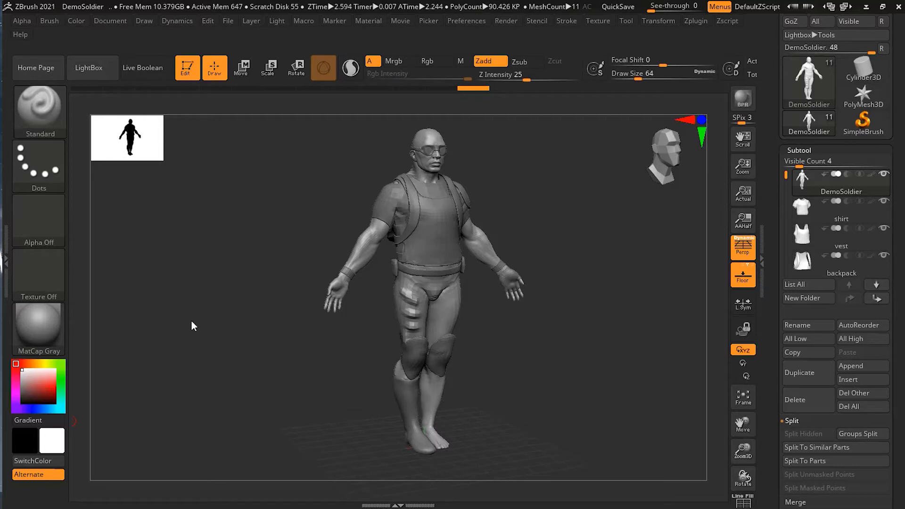
Make the boots subtool on the soldier's leg the active subtool
drag(522, 394, 521, 373)
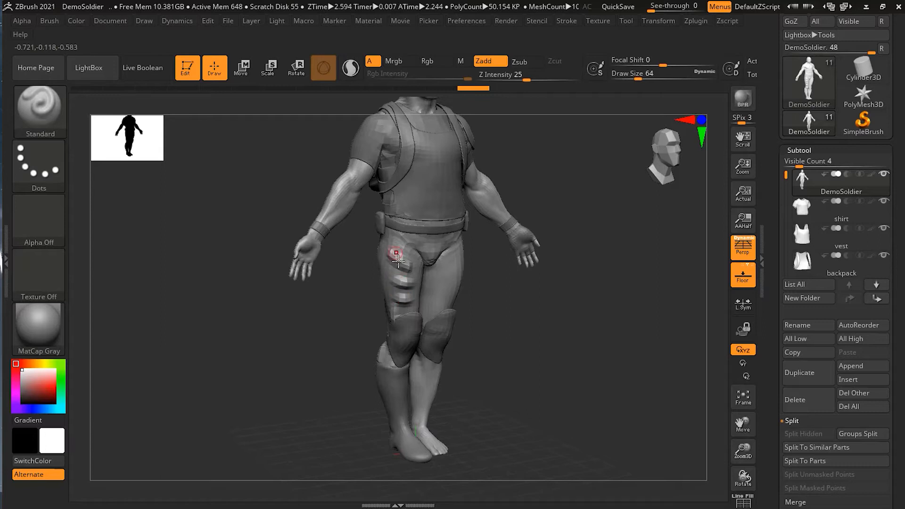
drag(495, 381, 507, 359)
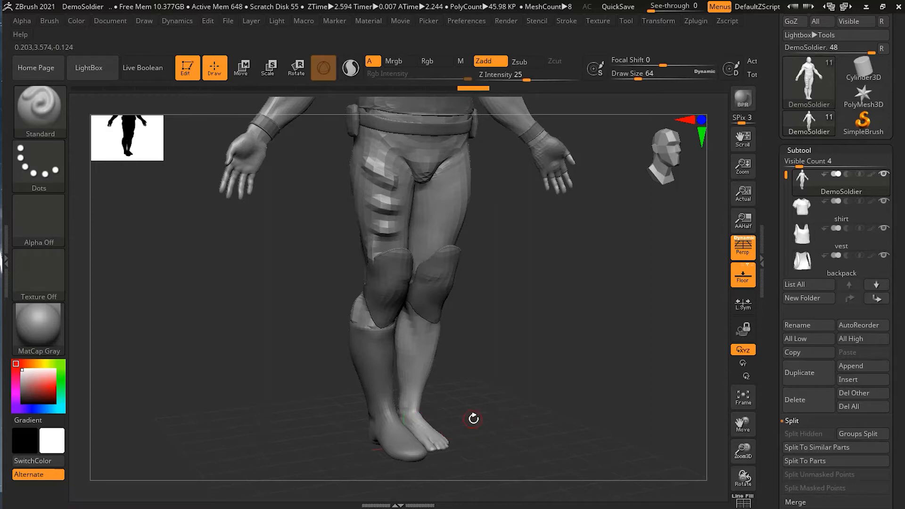
alt+click(377, 374)
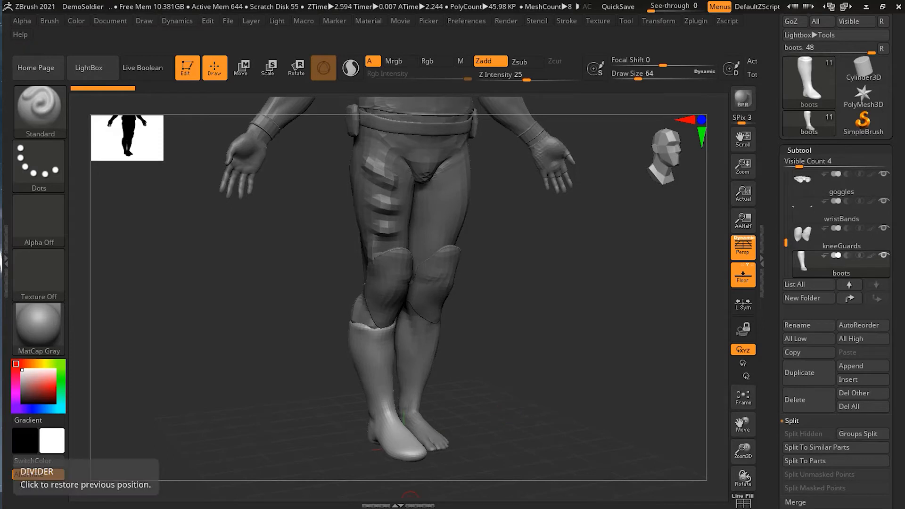
Try to mirror the boots subtool with the Mirror deformation
click(804, 148)
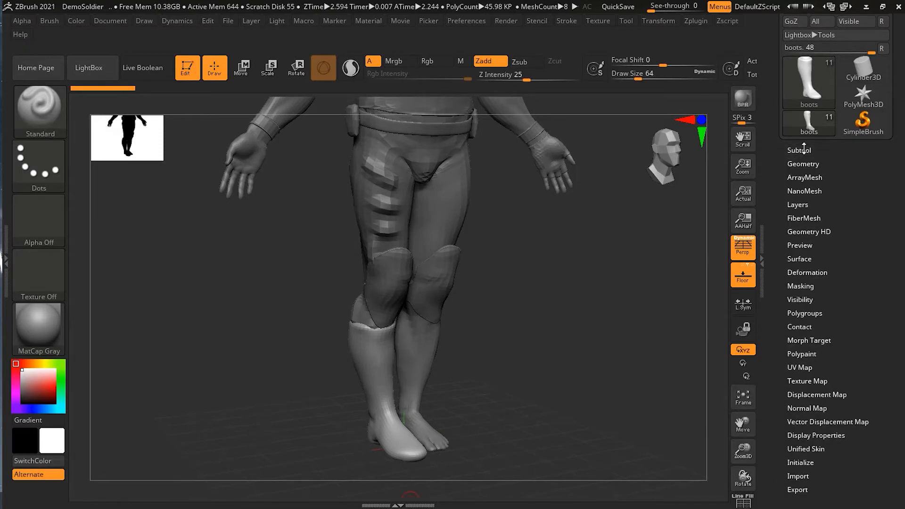
click(811, 272)
scroll(842, 259, down, 3)
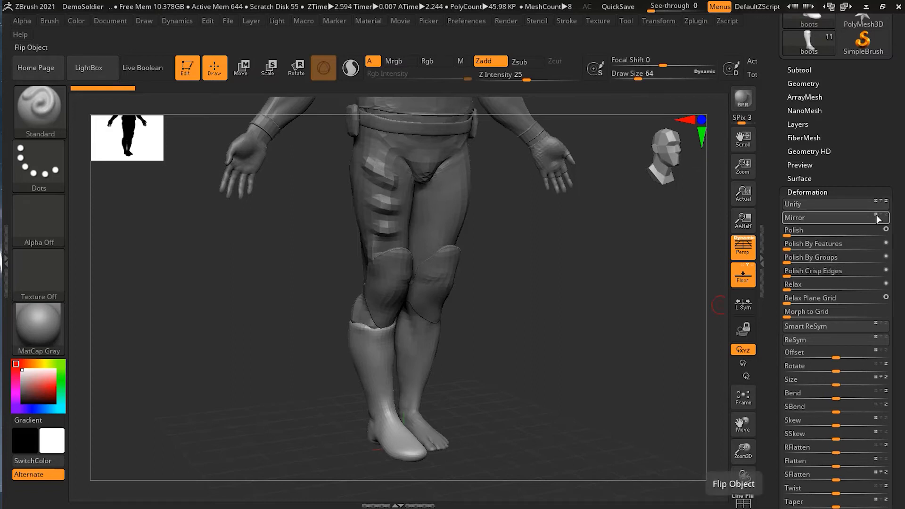
click(828, 220)
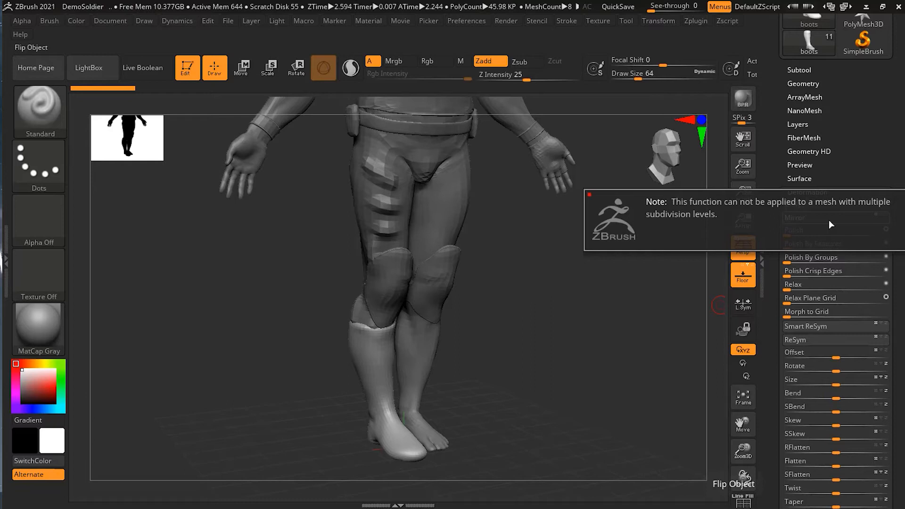
Delete the lower subdivision levels of the boots subtool
click(803, 83)
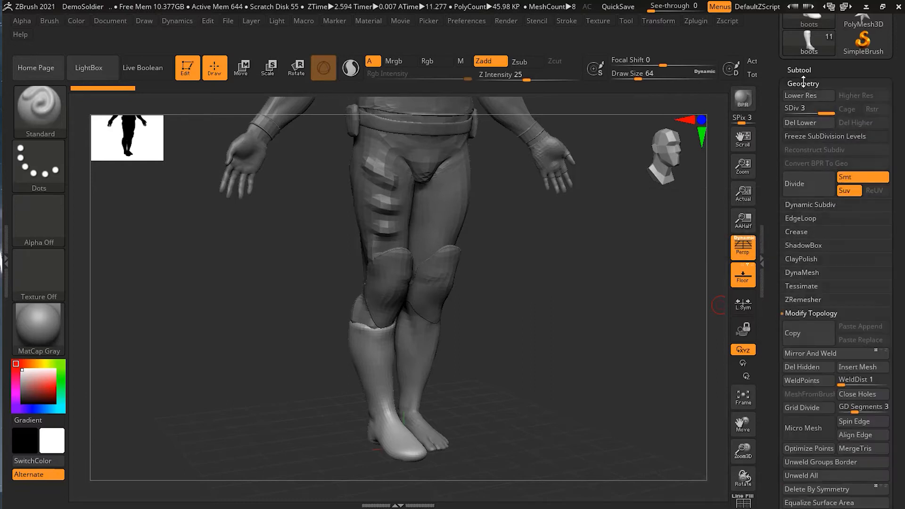
click(812, 124)
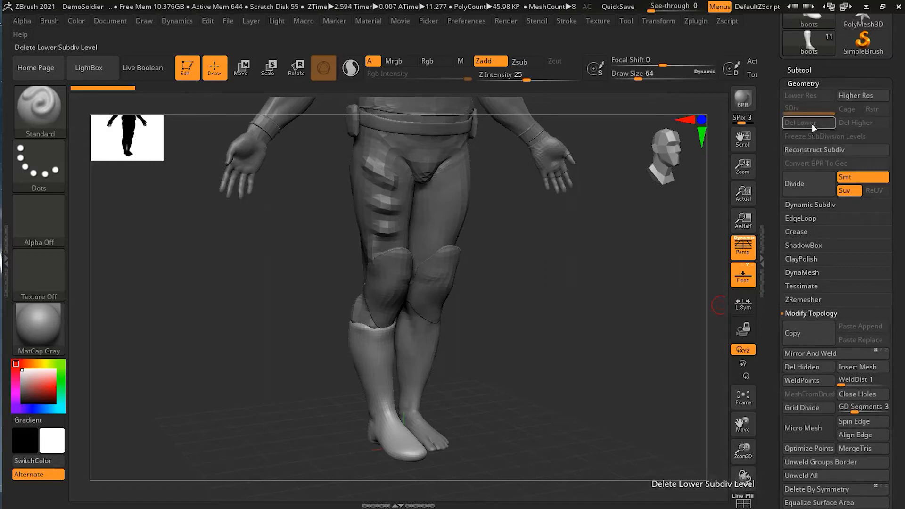
click(805, 83)
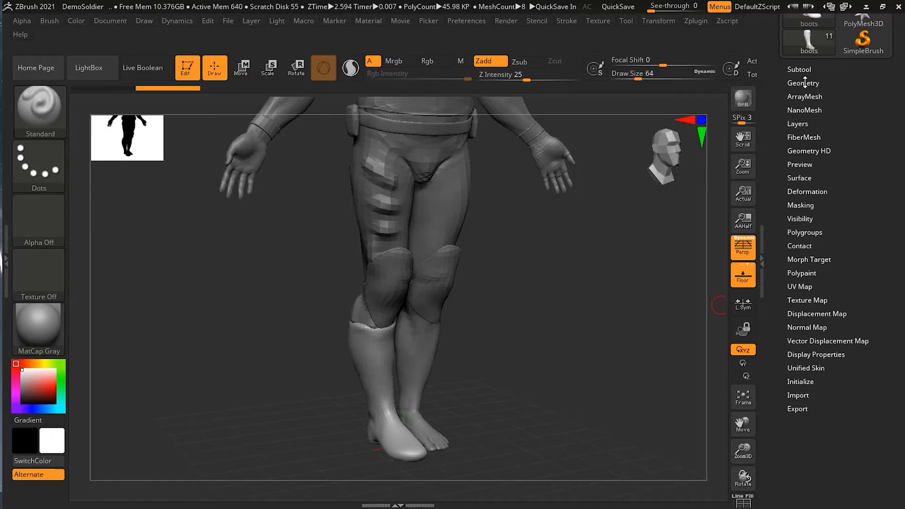
Try the Mirror deformation on the original boot, inspect it on the opposite leg, and undo it
click(817, 192)
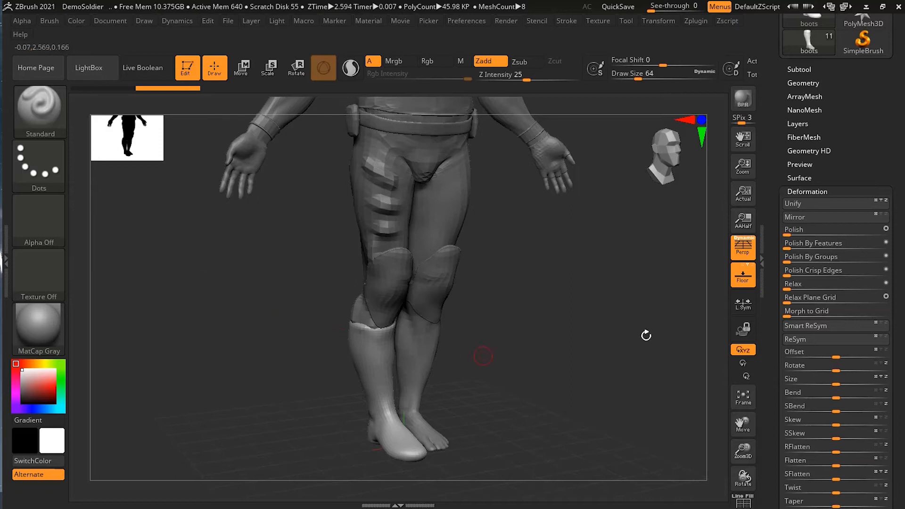
click(832, 219)
mouse_move(593, 369)
mouse_down()
mouse_move(535, 379)
mouse_move(596, 366)
mouse_move(524, 305)
mouse_move(533, 317)
mouse_move(572, 317)
mouse_move(564, 315)
mouse_up()
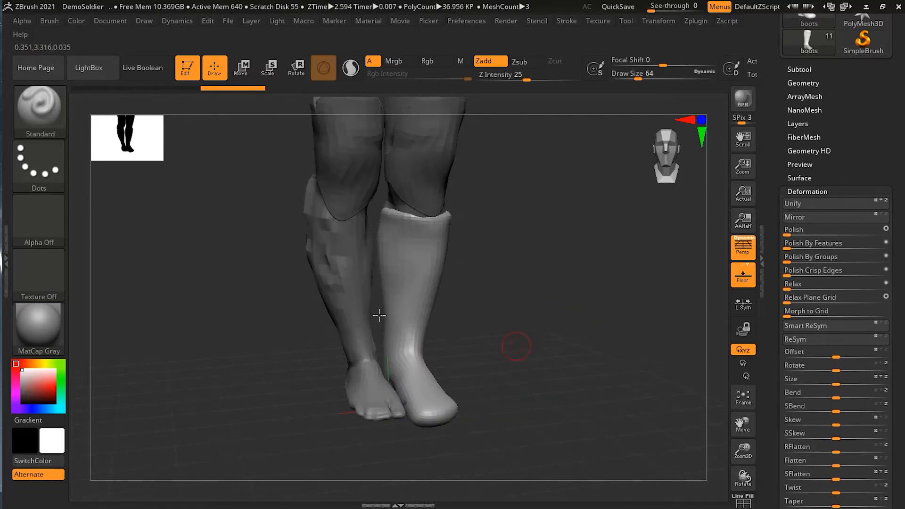
drag(503, 292, 502, 293)
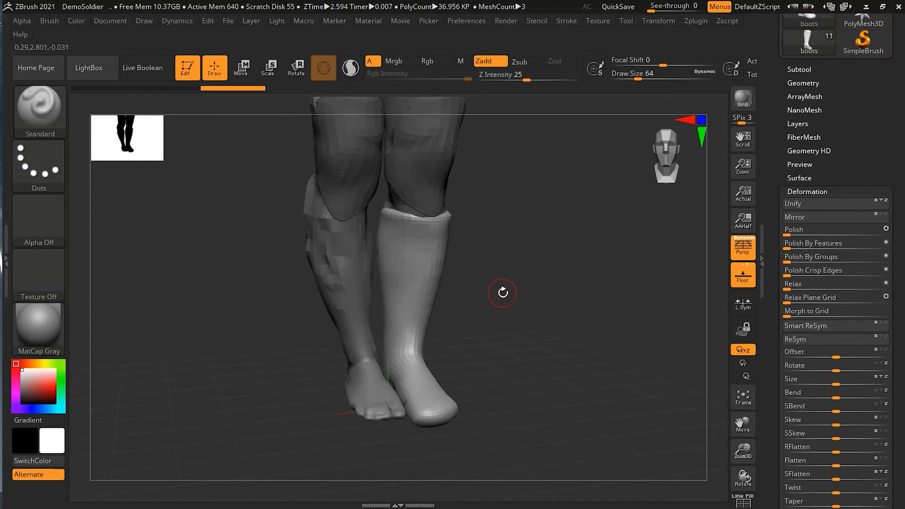
key(ctrl)
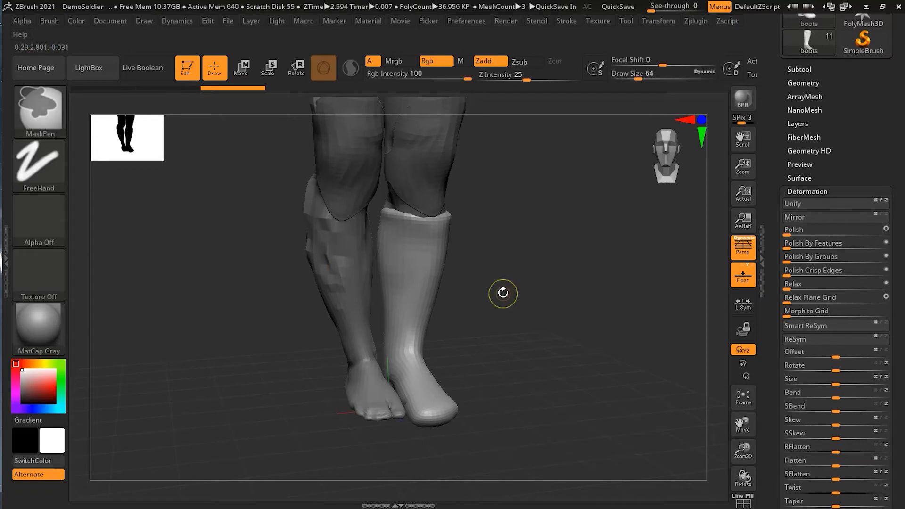
key(ctrl+z)
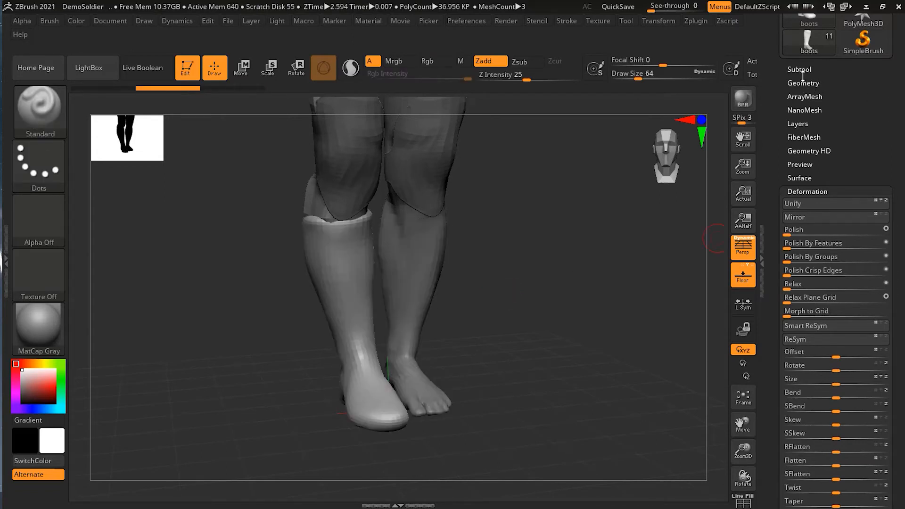
Duplicate the boots subtool and mirror the copy onto the bare leg with the Mirror deformation
click(801, 71)
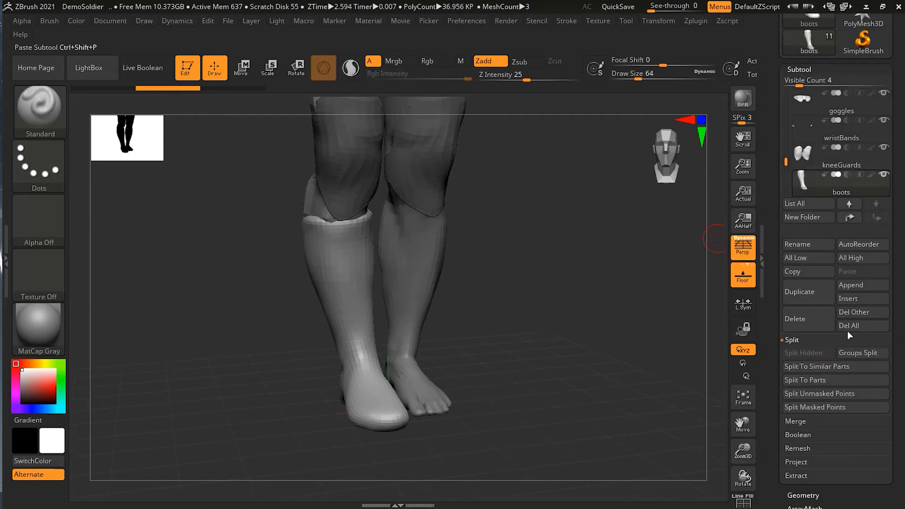
click(810, 292)
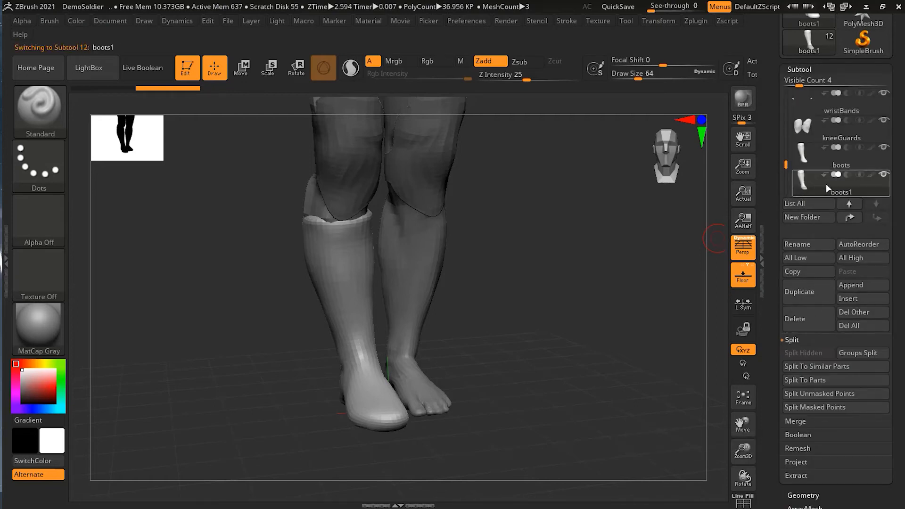
click(844, 69)
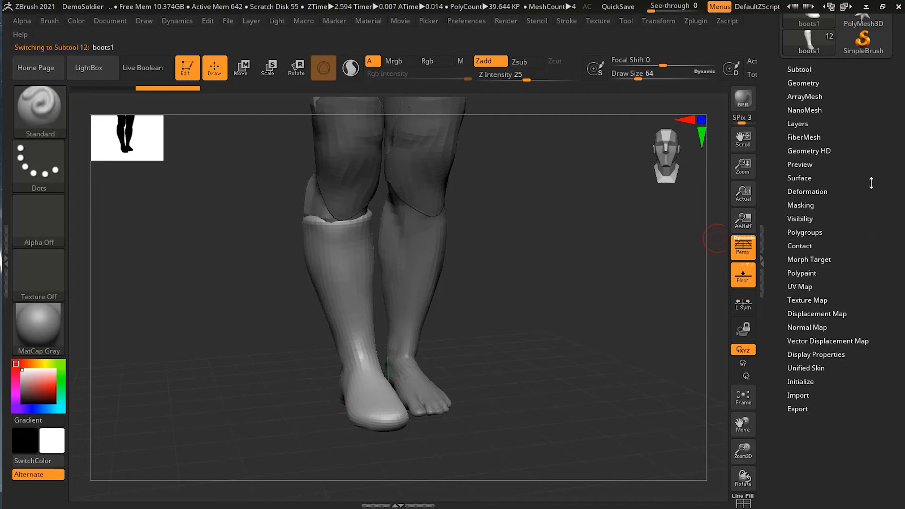
click(820, 191)
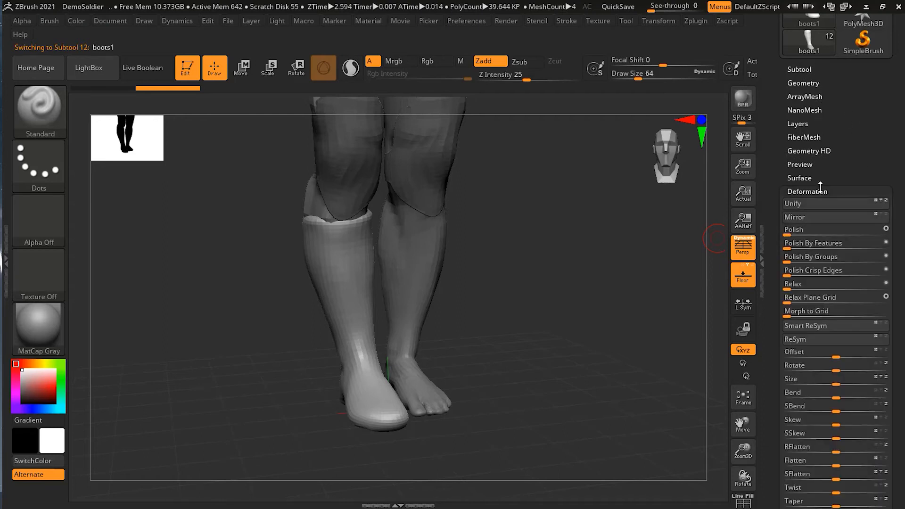
click(822, 219)
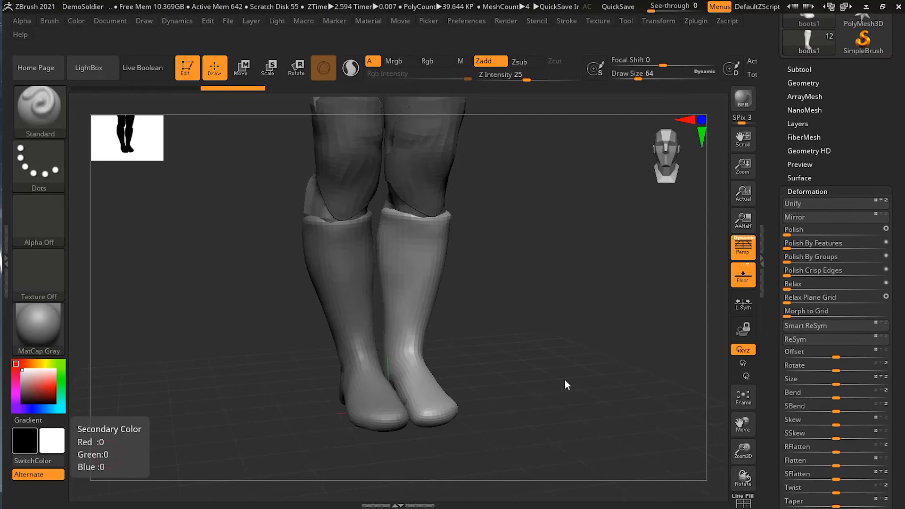
mouse_move(571, 370)
mouse_down()
mouse_move(584, 369)
mouse_move(513, 342)
mouse_up()
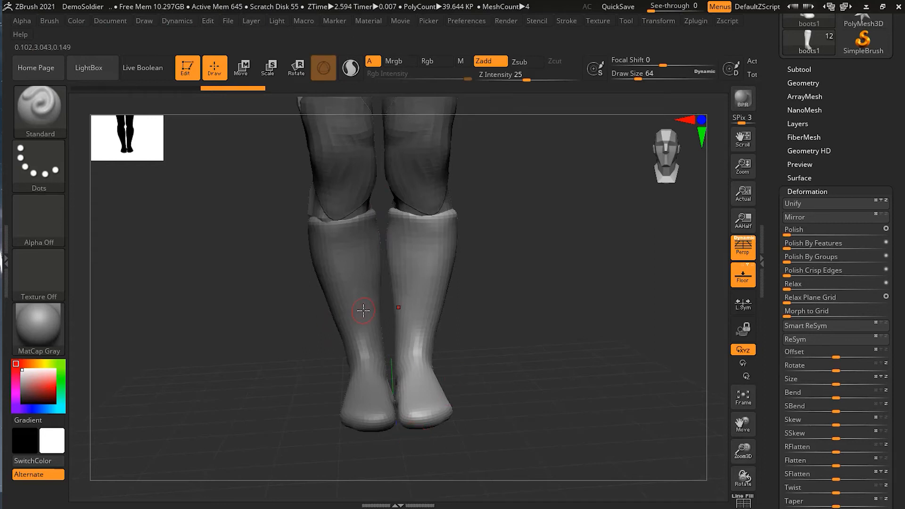
Check the original boot and its mirrored copy in the subtool list
click(812, 69)
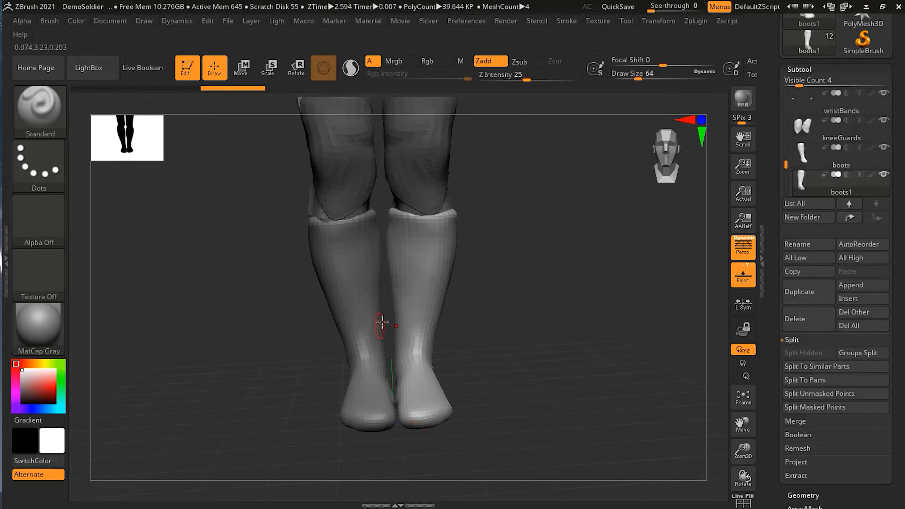
mouse_move(861, 160)
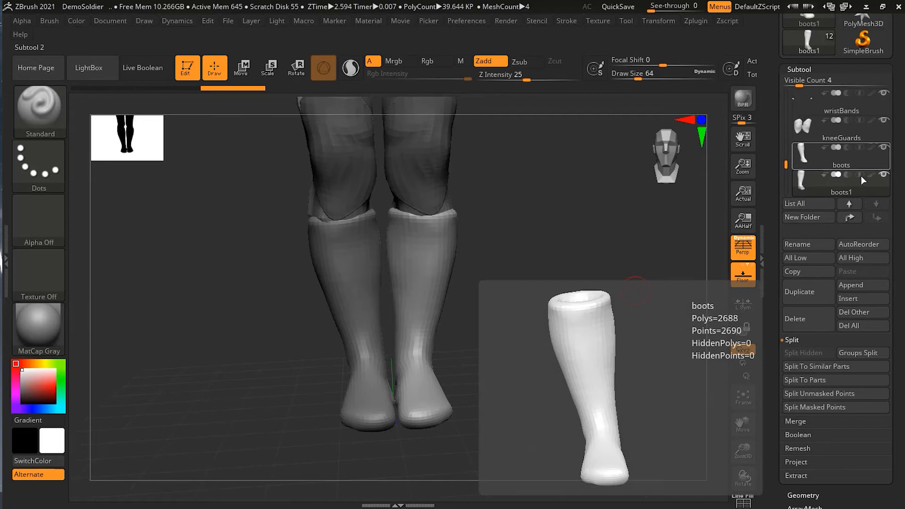
click(807, 69)
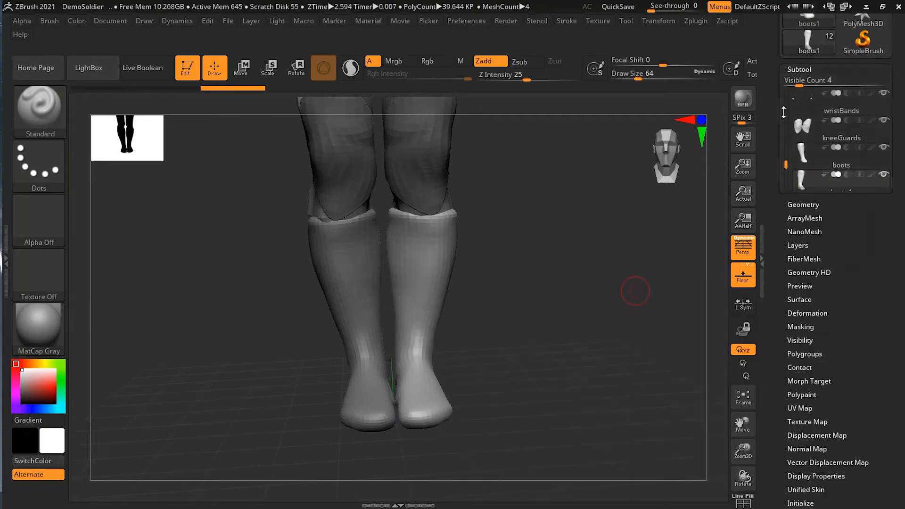
Select the DemoSoldier body subtool and hide all the other subtools
drag(534, 283, 555, 328)
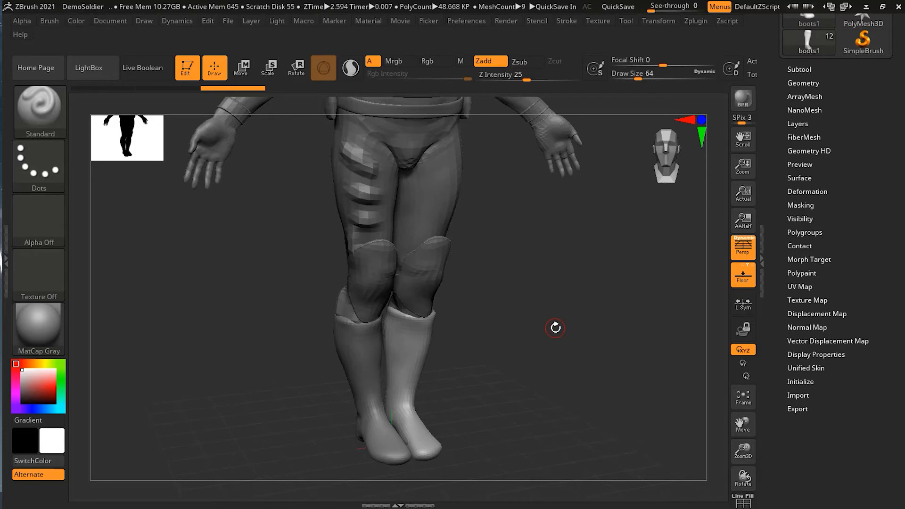
alt+drag(574, 295, 576, 368)
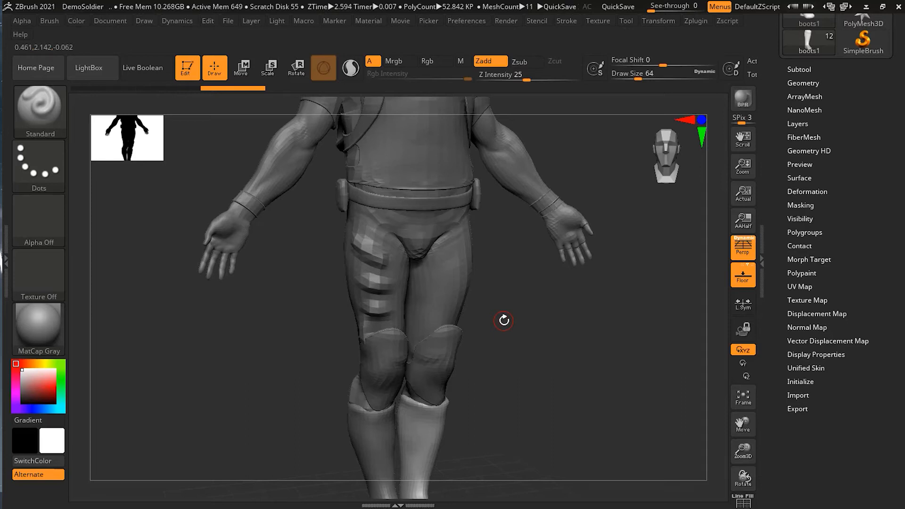
alt+click(454, 283)
click(803, 83)
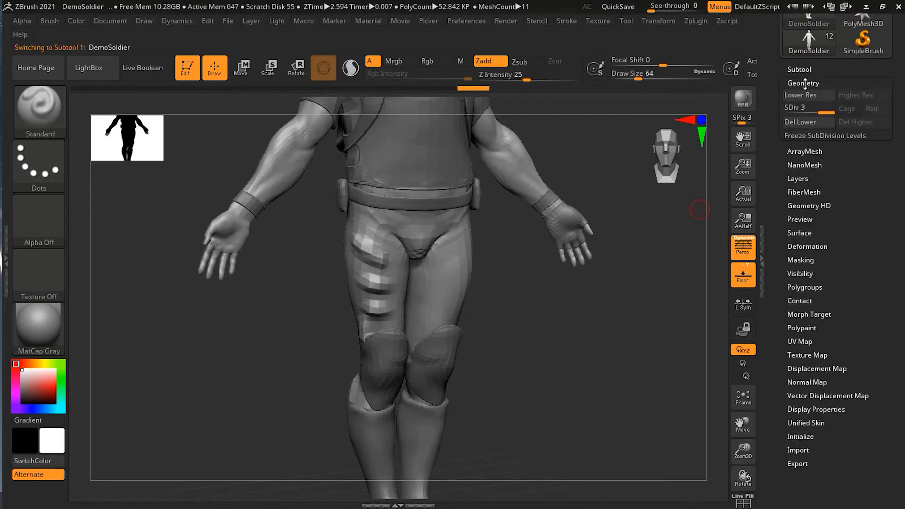
click(803, 83)
click(799, 69)
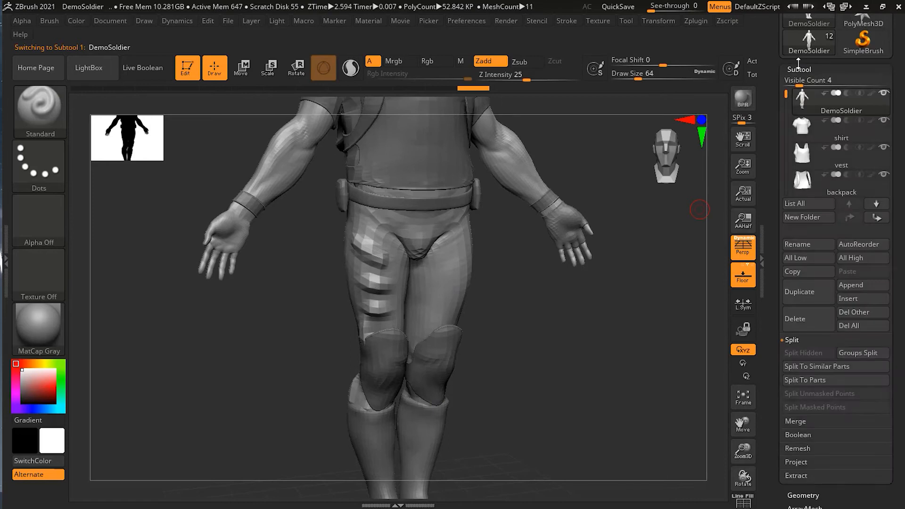
mouse_move(884, 94)
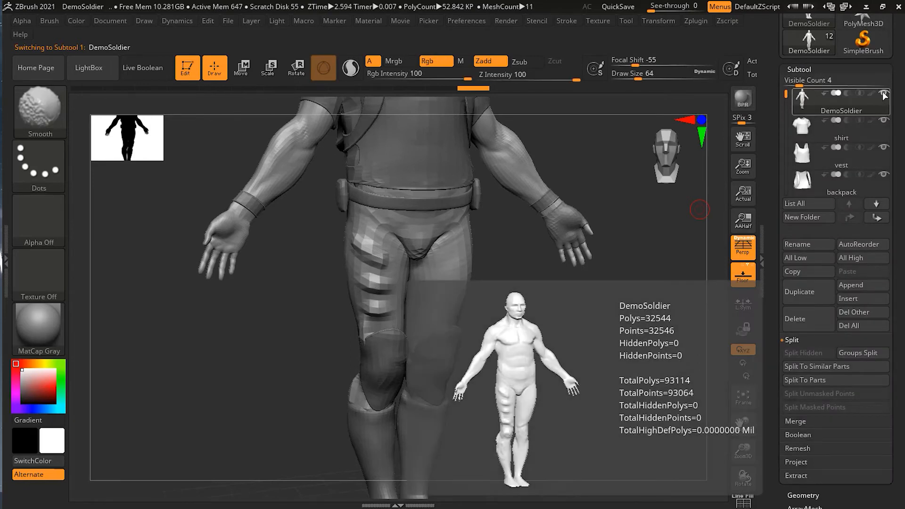
shift+click(884, 93)
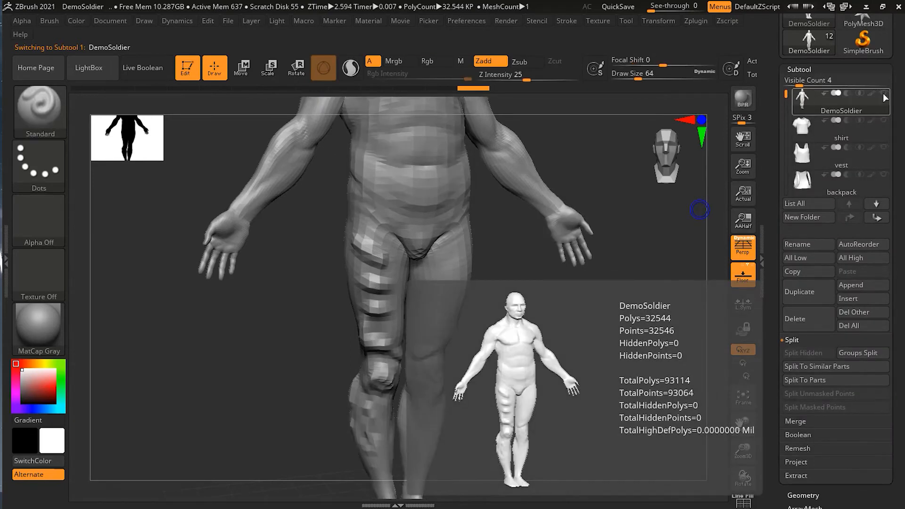
Try to apply Mirror And Weld to the DemoSoldier body to make its legs symmetrical
drag(651, 287, 613, 356)
drag(585, 361, 420, 224)
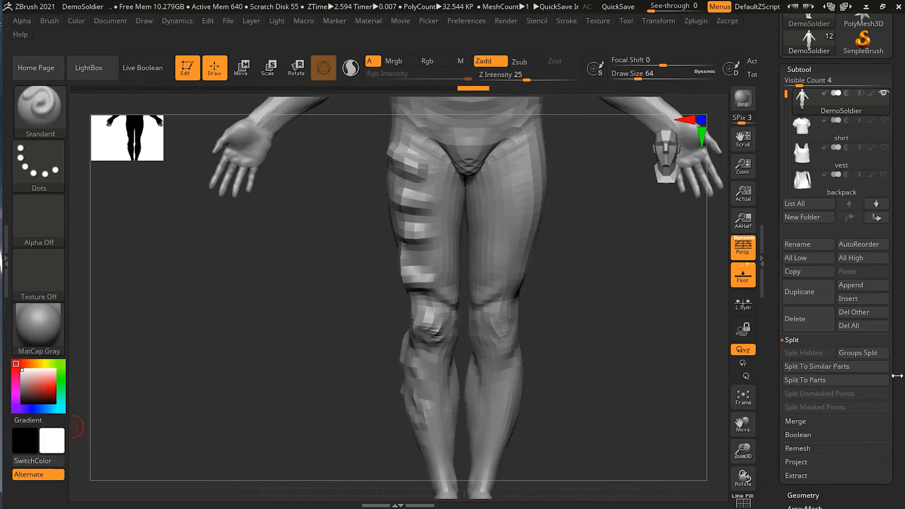
click(797, 69)
click(798, 82)
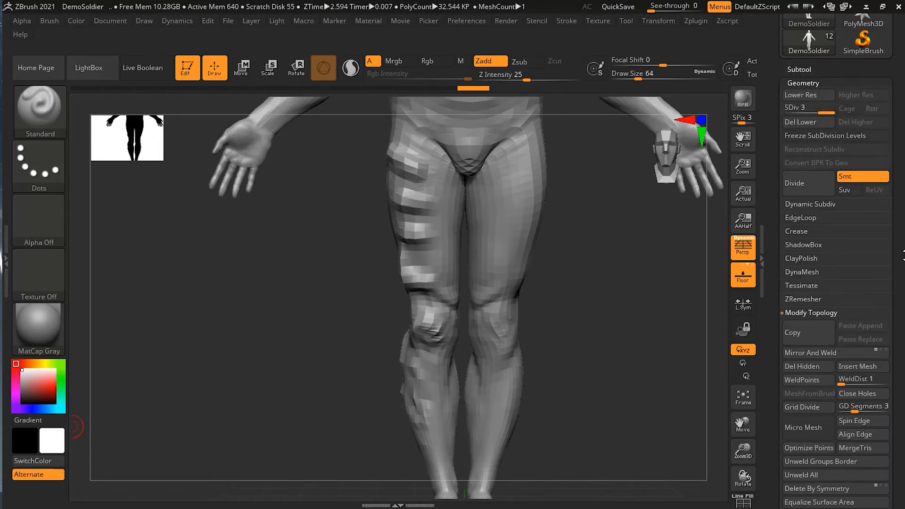
scroll(846, 247, down, 5)
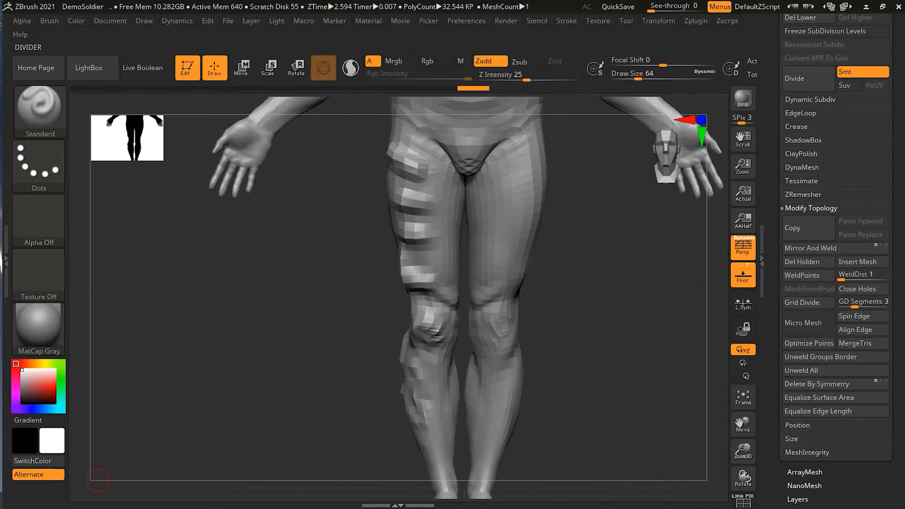
click(832, 248)
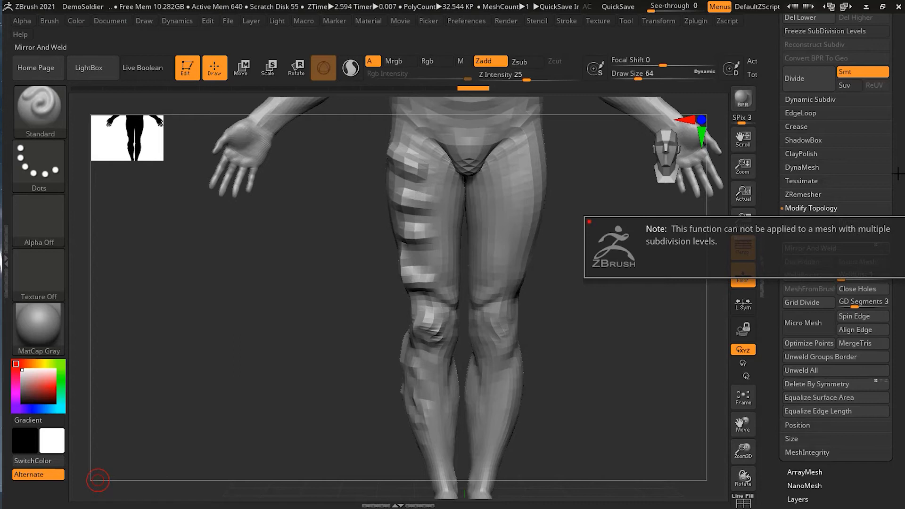
Delete the lower subdivision levels of the DemoSoldier body
scroll(829, 236, up, 3)
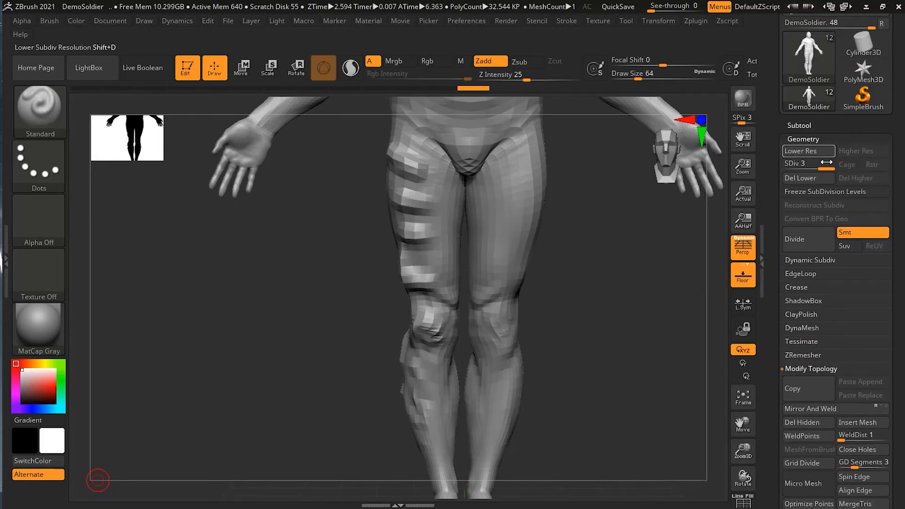
click(805, 179)
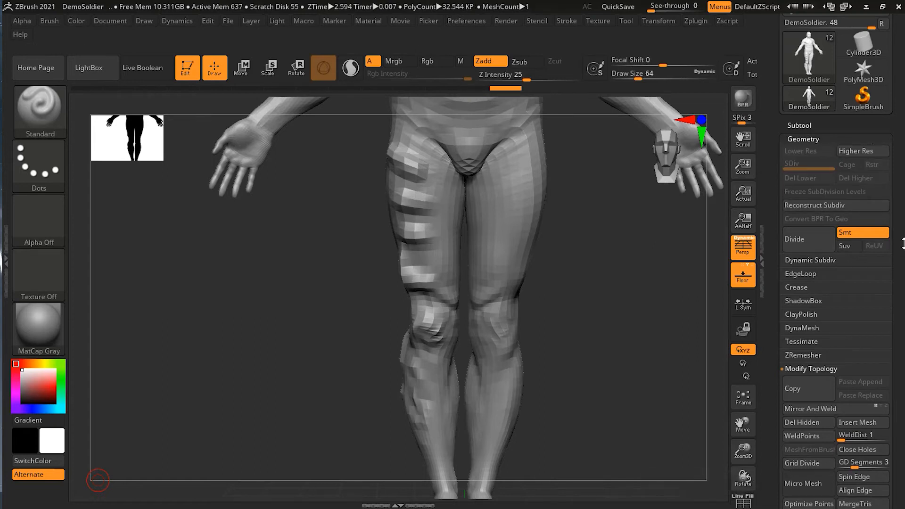
Mirror and weld the DemoSoldier body along X to copy one leg's sculpted ridges to the other, and inspect the centre seam
scroll(902, 234, down, 5)
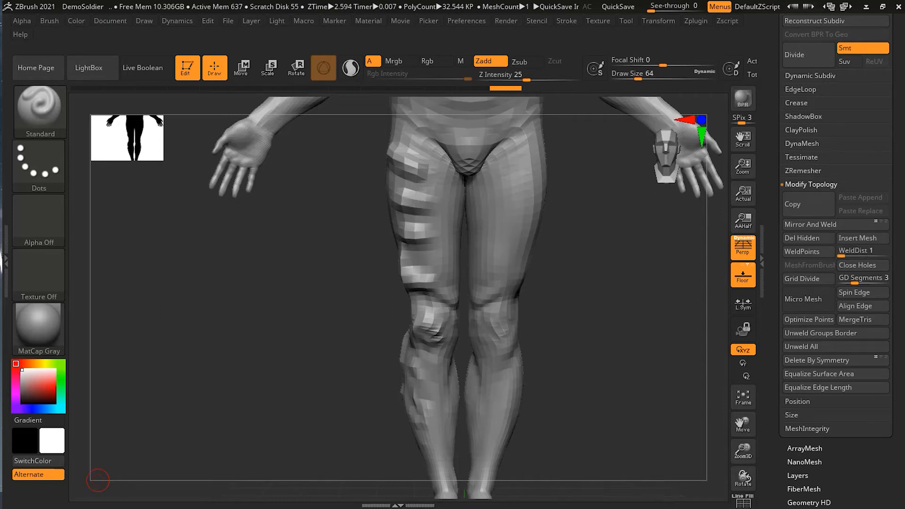
click(830, 224)
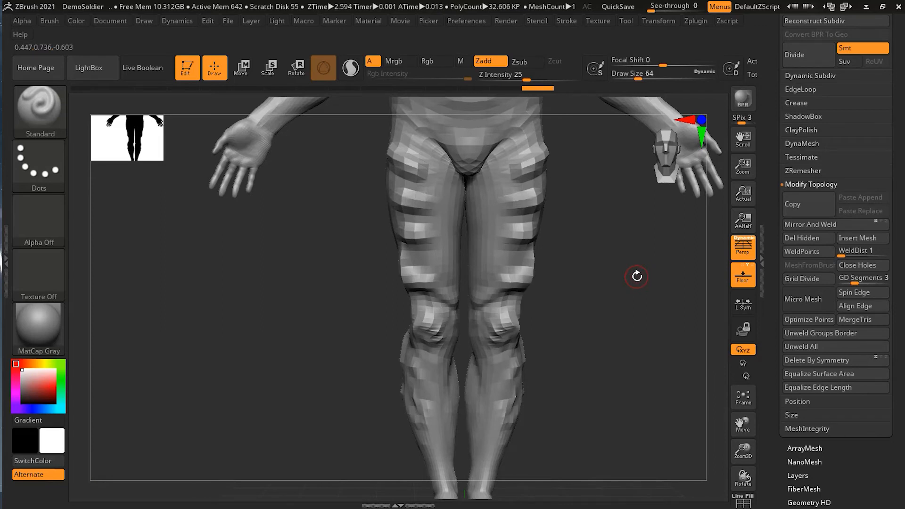
alt+drag(595, 258, 287, 196)
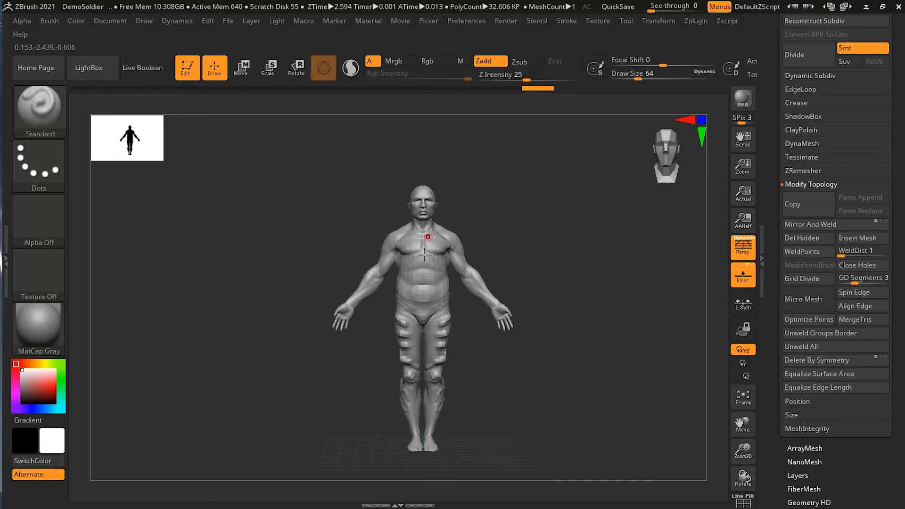
drag(505, 356, 614, 296)
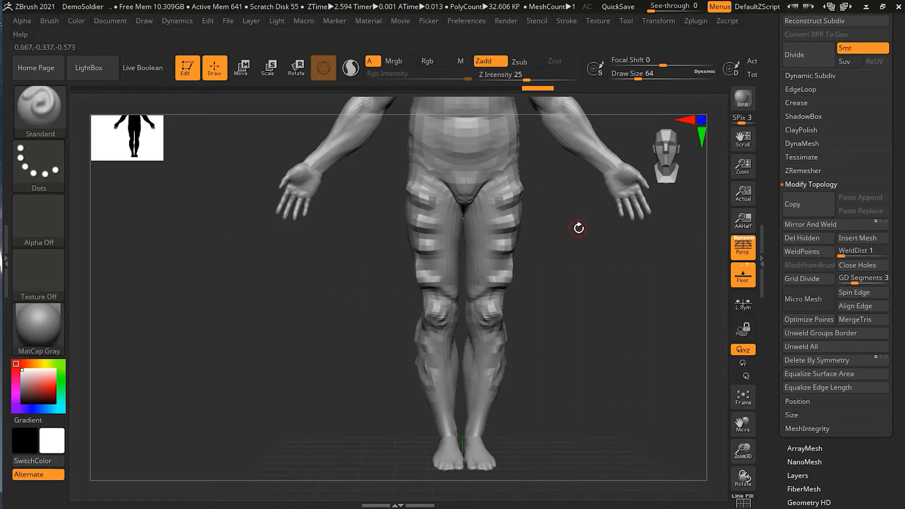
ctrl+right_drag(557, 218, 596, 492)
right_drag(565, 315, 612, 337)
mouse_move(598, 265)
ctrl+right_down()
mouse_move(662, 263)
mouse_move(644, 410)
mouse_move(648, 373)
ctrl+right_up()
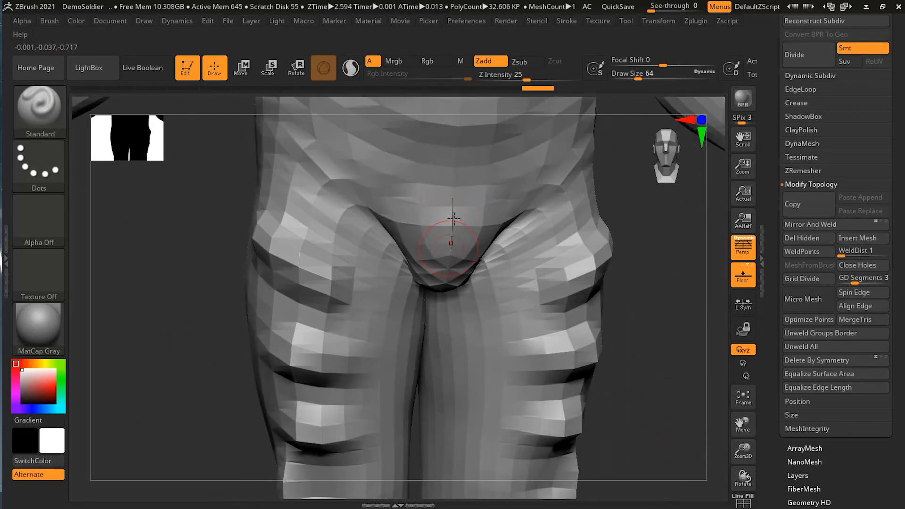
ctrl+right_drag(597, 290, 561, 339)
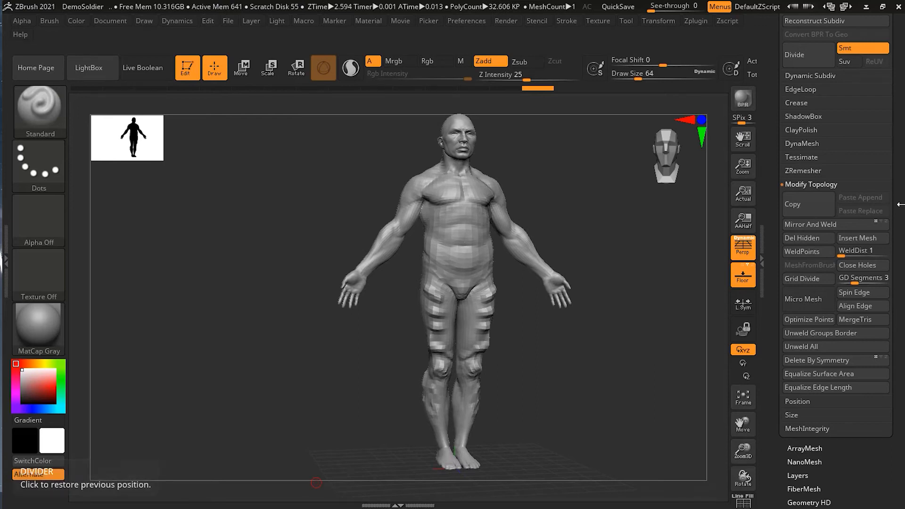
Try to reconstruct the lower subdivision levels of the mirrored DemoSoldier body
scroll(893, 186, up, 5)
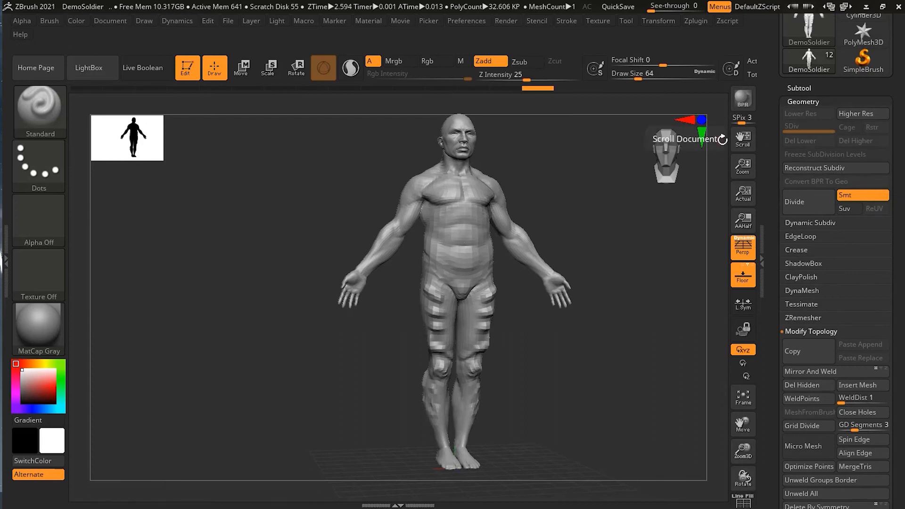
click(819, 169)
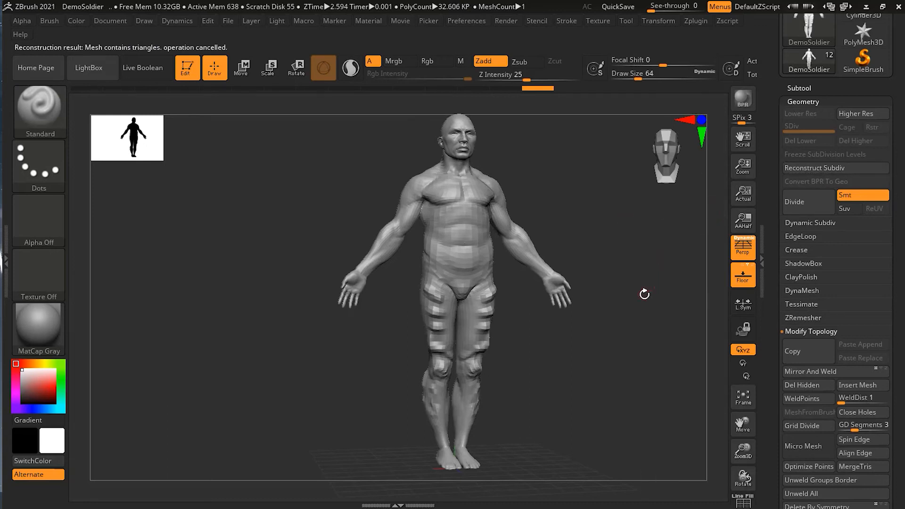
drag(902, 347, 897, 271)
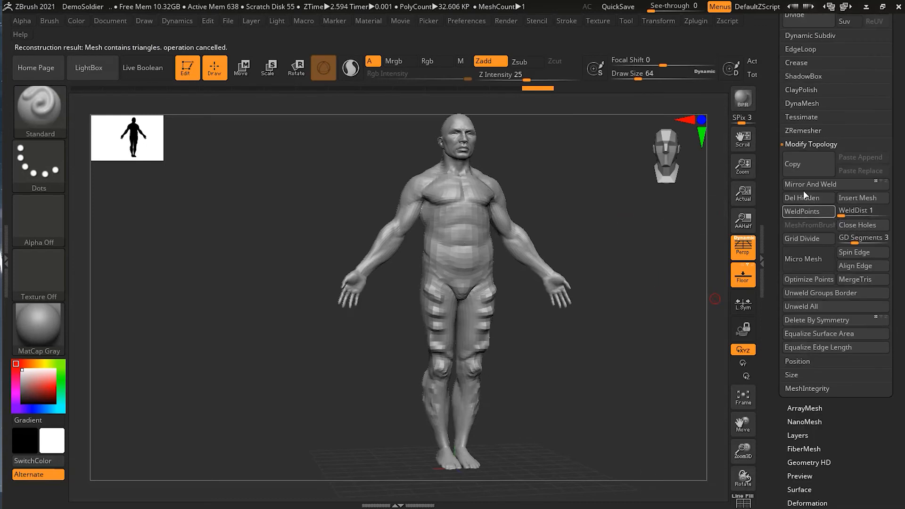
click(836, 188)
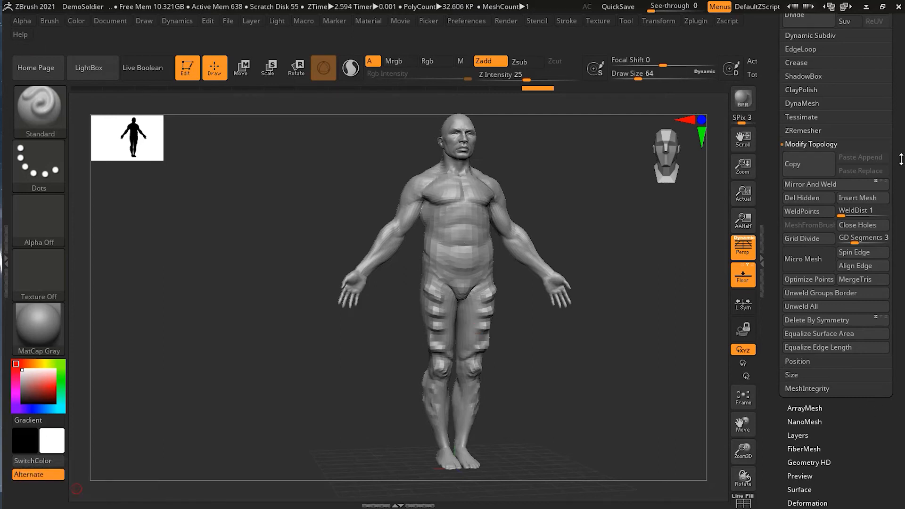
Show the boots and boots1 subtools, select boots, and frame both boots up close
scroll(814, 115, up, 10)
click(803, 117)
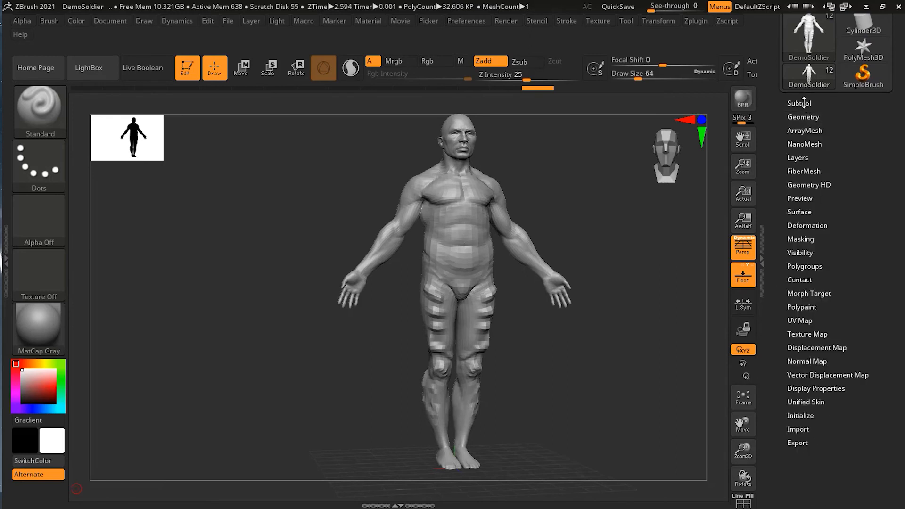
click(799, 103)
drag(781, 129, 788, 200)
click(884, 155)
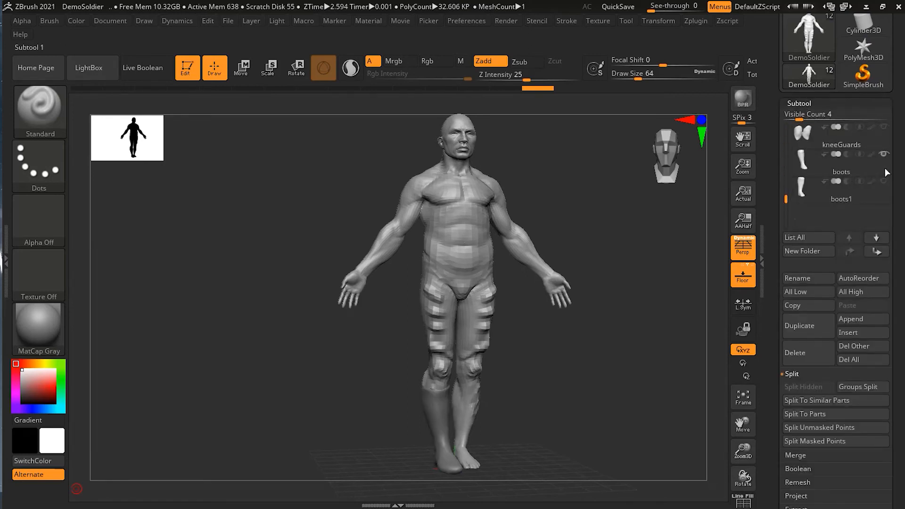
click(884, 182)
click(866, 172)
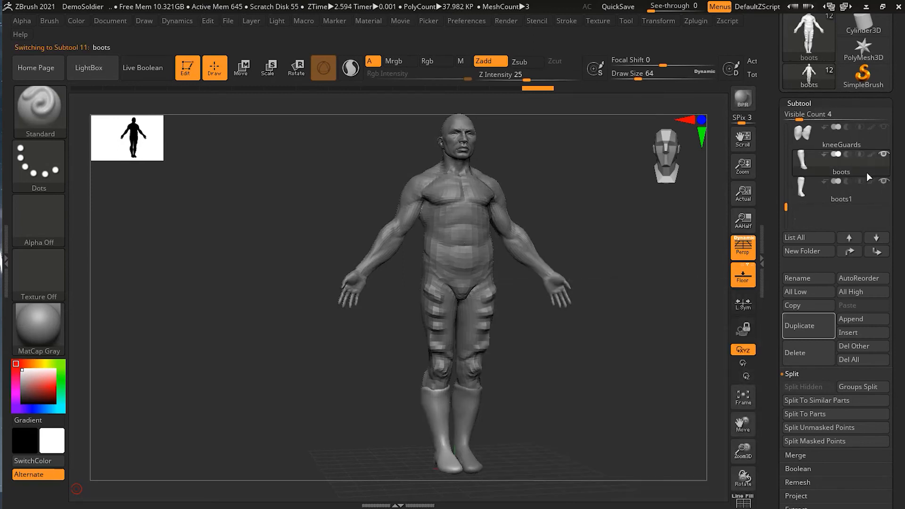
alt+drag(539, 396, 669, 356)
alt+drag(578, 414, 580, 349)
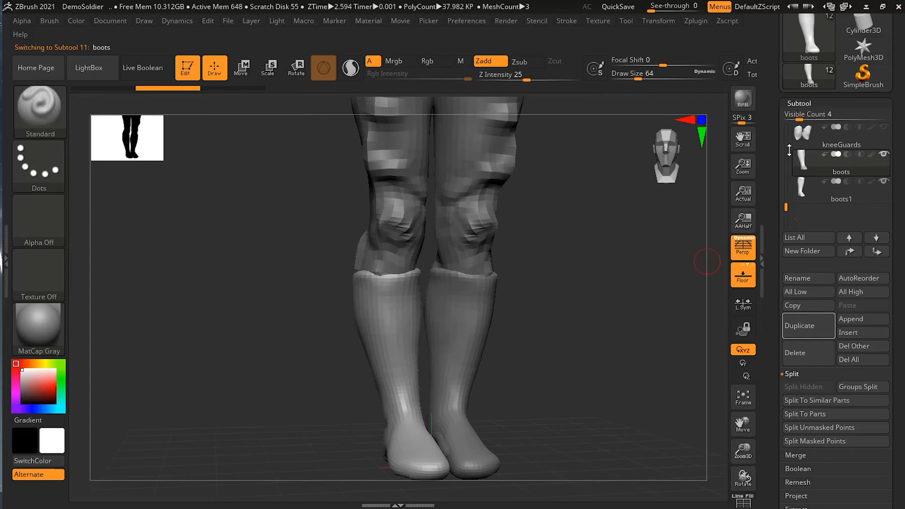
Delete the boots subtool, keeping only the boots1 copy
click(867, 197)
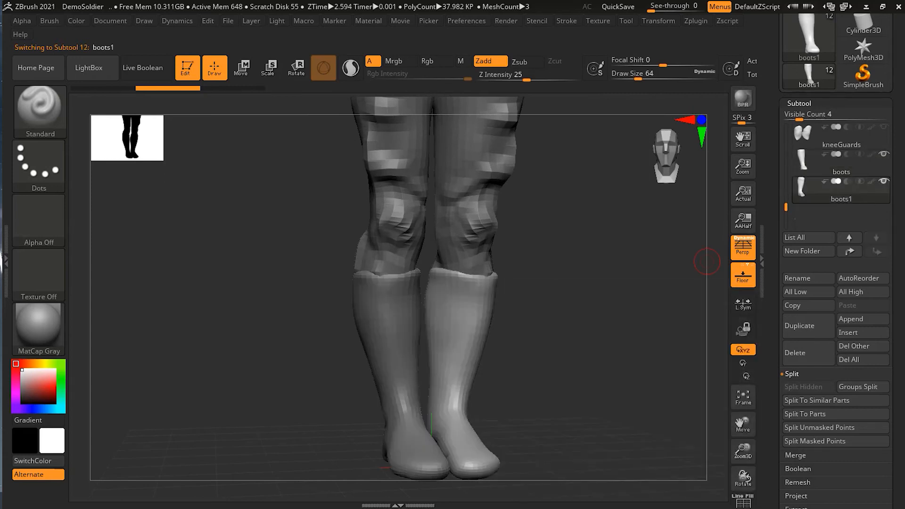
click(810, 357)
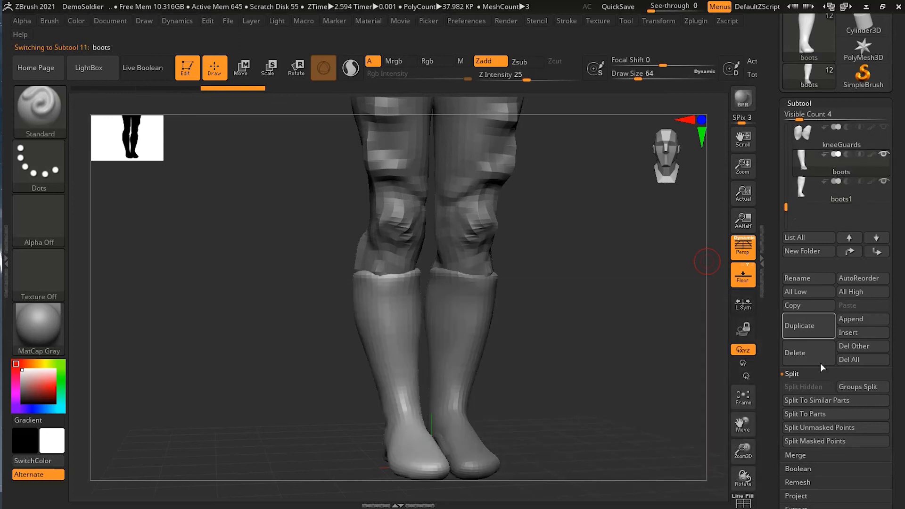
click(813, 360)
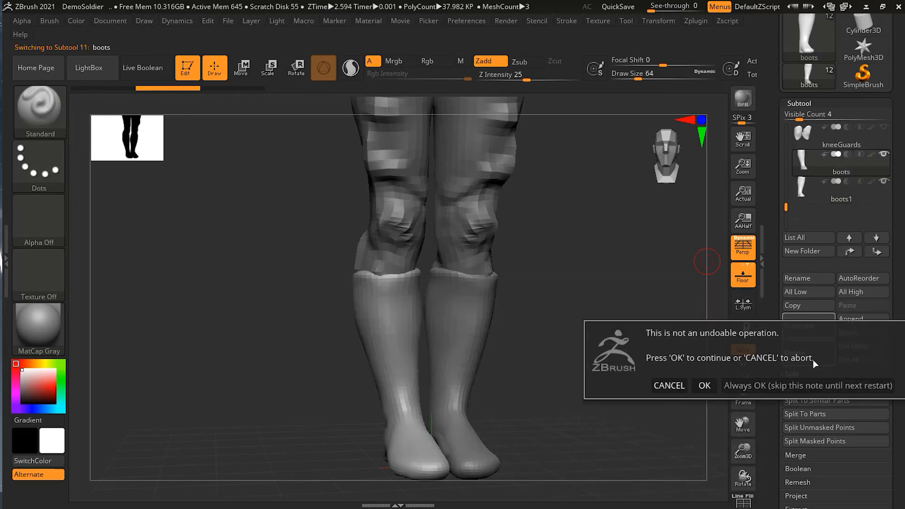
click(704, 385)
drag(904, 176, 903, 198)
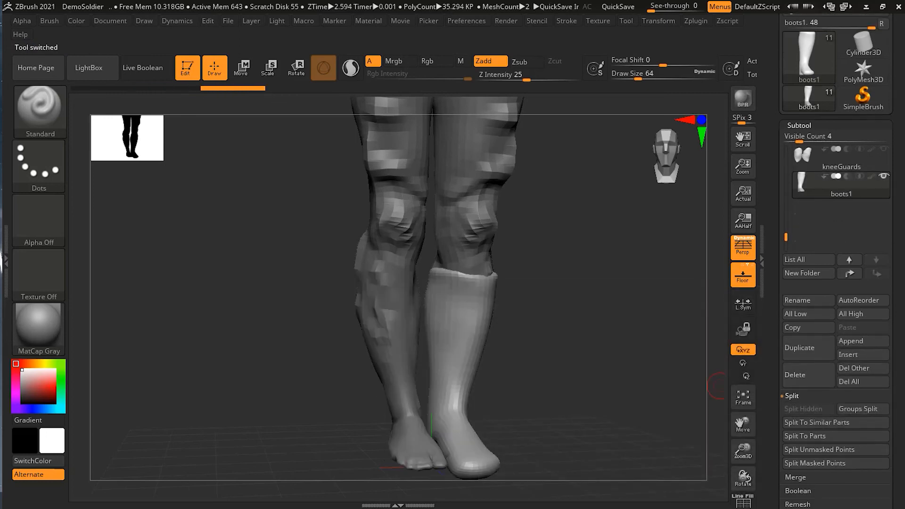
Reconstruct three lower subdivision levels for the boots1 subtool
click(808, 126)
drag(904, 130, 904, 215)
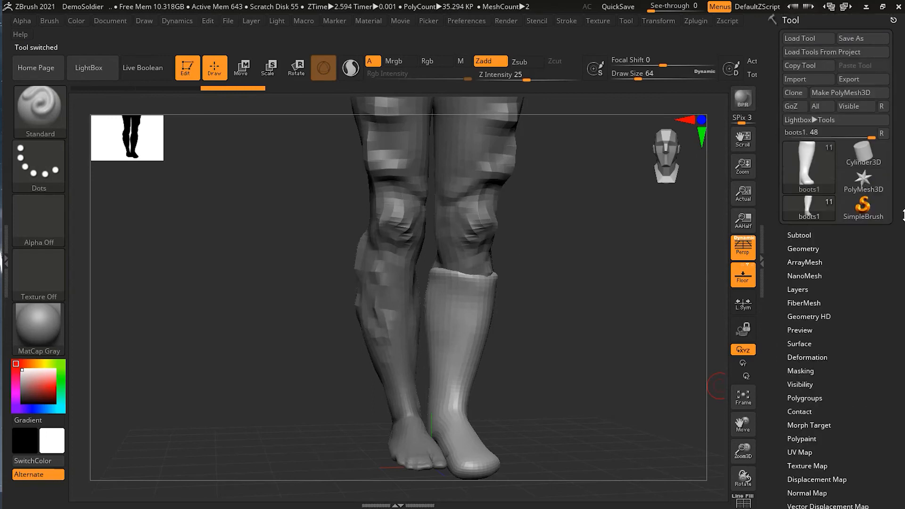
click(803, 248)
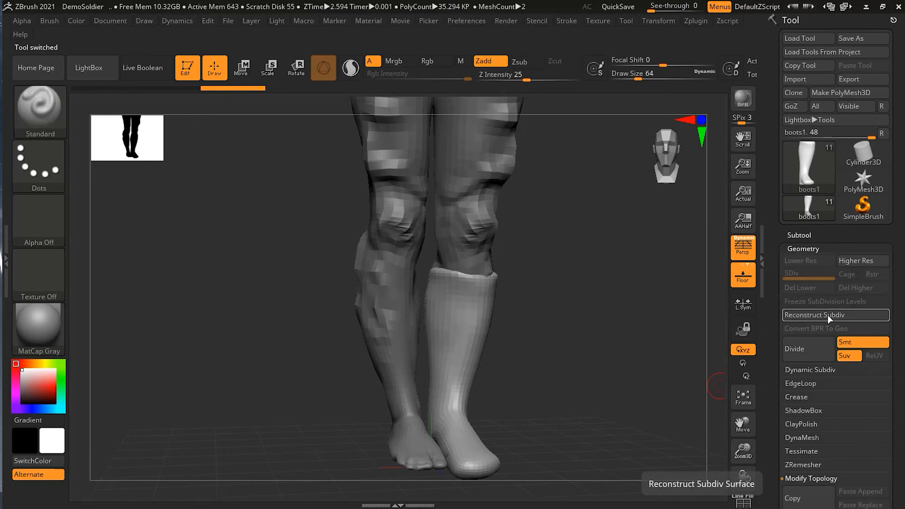
click(811, 317)
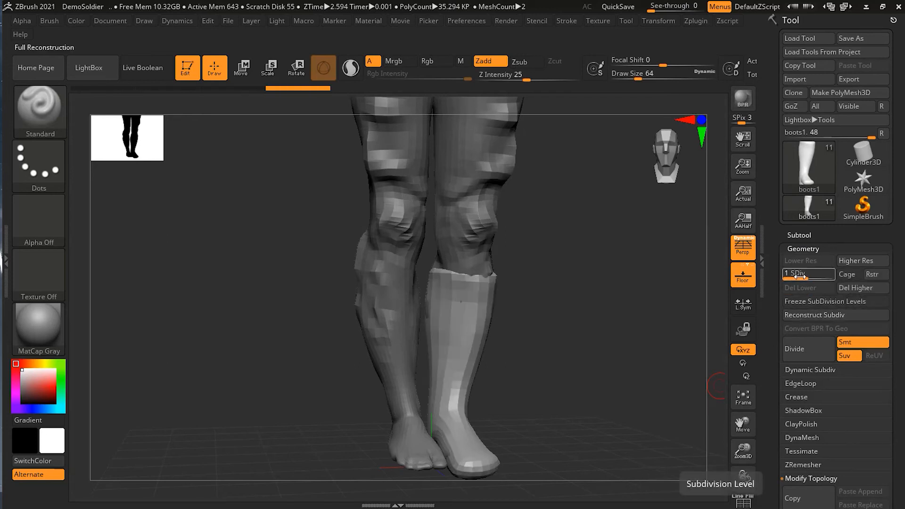
click(812, 317)
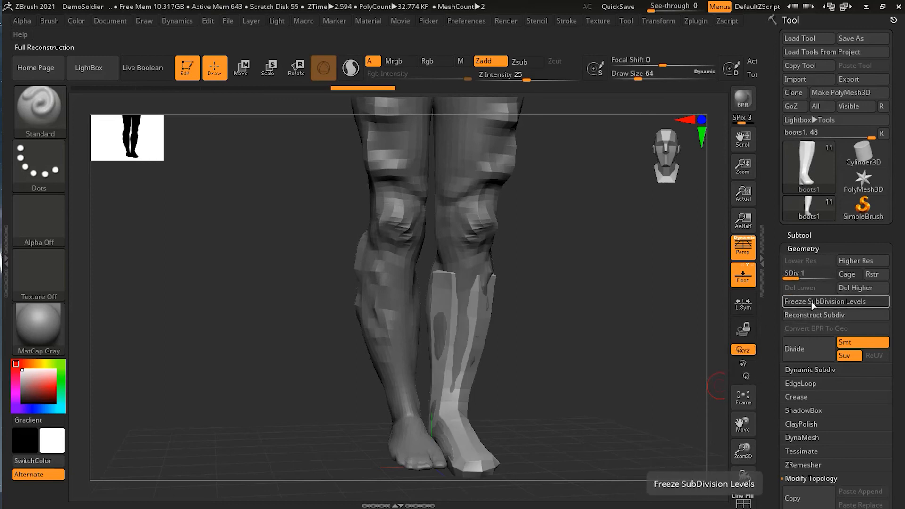
click(815, 317)
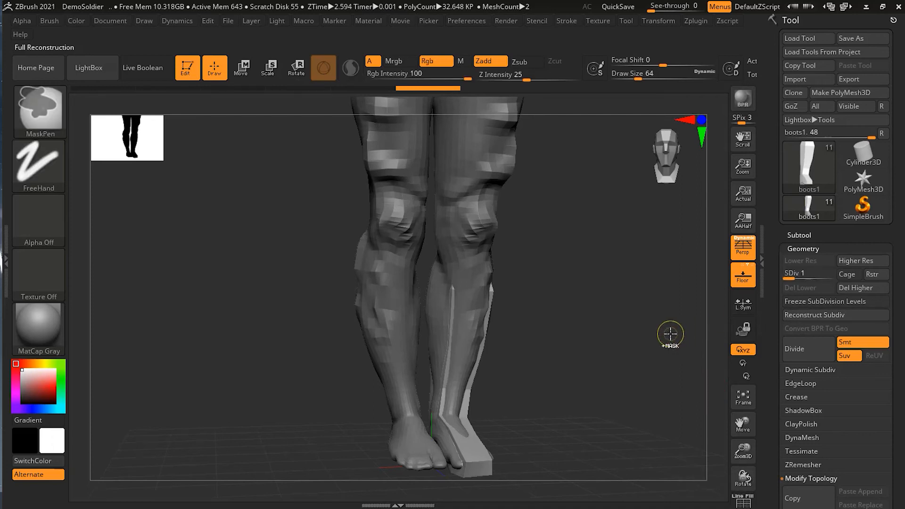
Set the subdivision level of boots1 to 4
click(799, 275)
drag(820, 277, 828, 278)
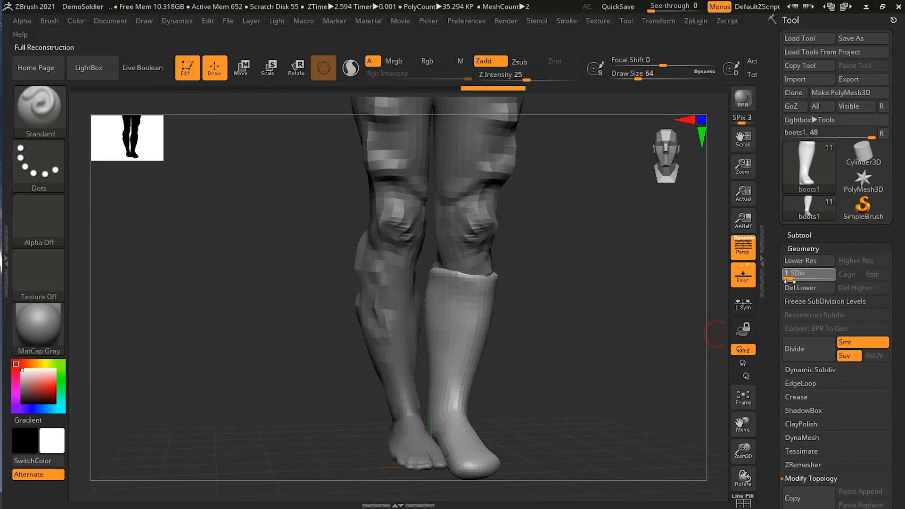
click(804, 274)
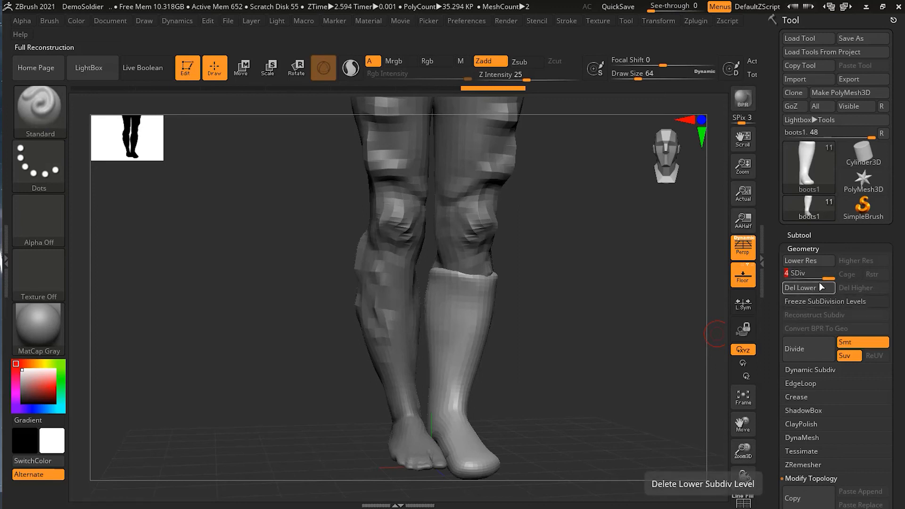
mouse_move(637, 317)
mouse_down()
mouse_move(600, 318)
mouse_move(641, 319)
mouse_up()
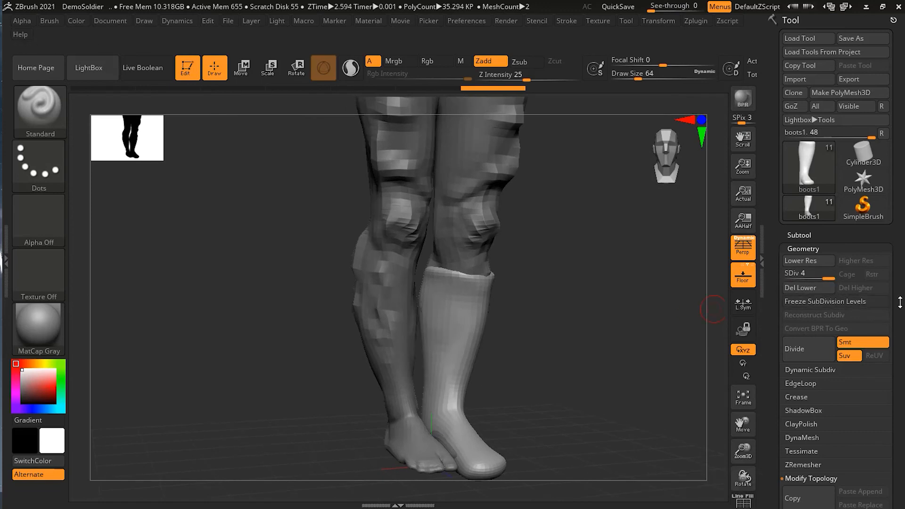
Try to apply the Mirror deformation to boots1 while it still has multiple subdivision levels
scroll(816, 358, down, 8)
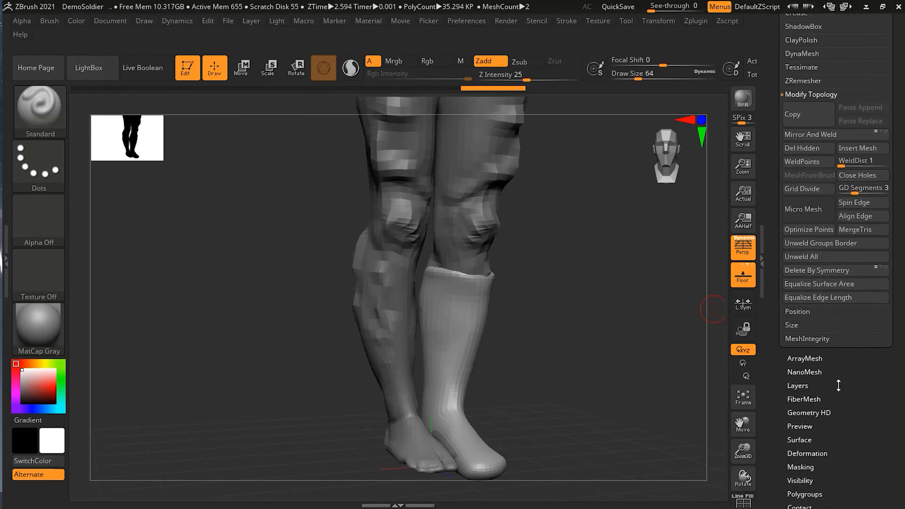
scroll(876, 396, down, 3)
click(820, 357)
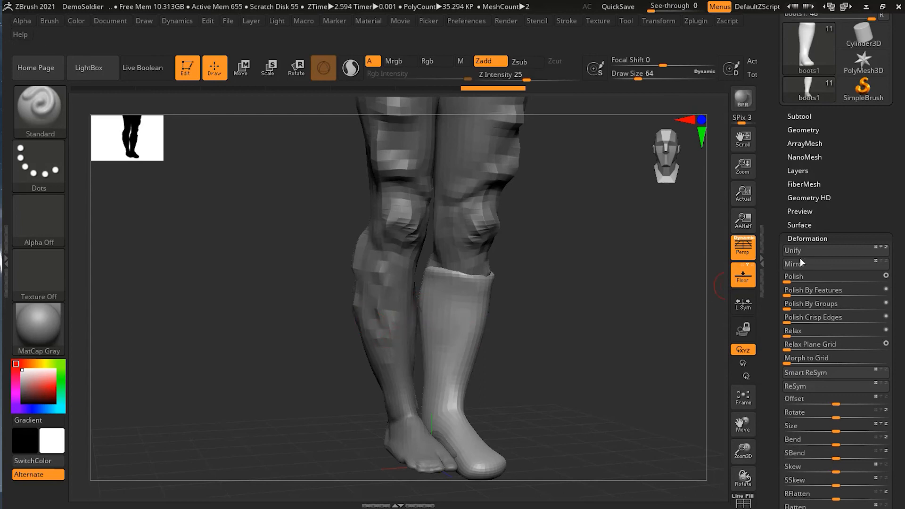
click(819, 265)
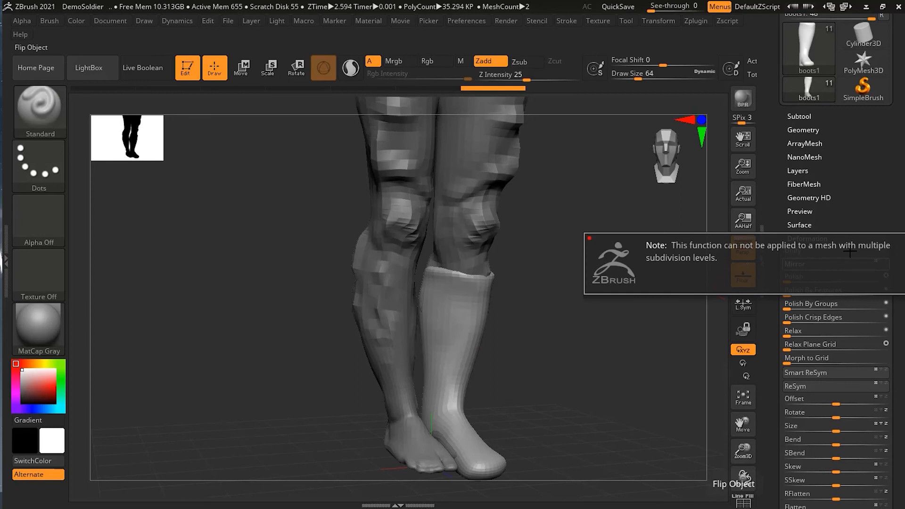
Delete the lower subdivision levels of boots1
click(810, 131)
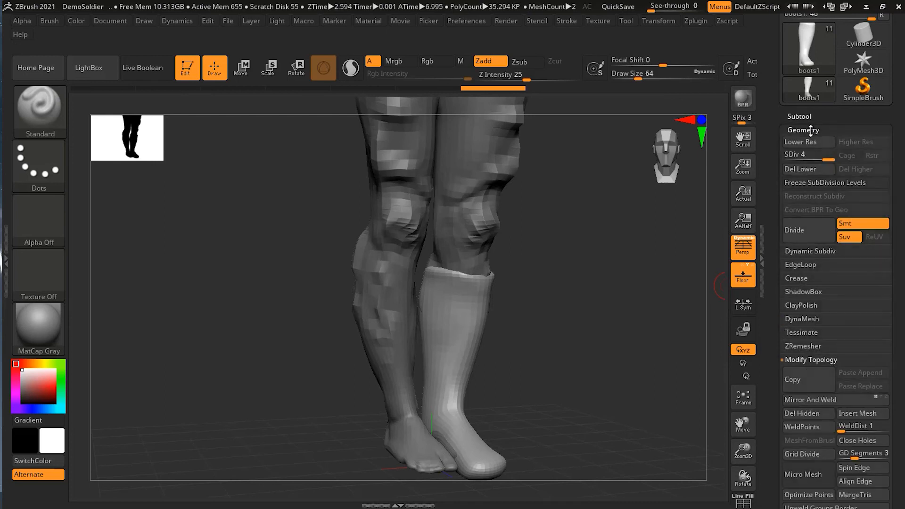
click(814, 169)
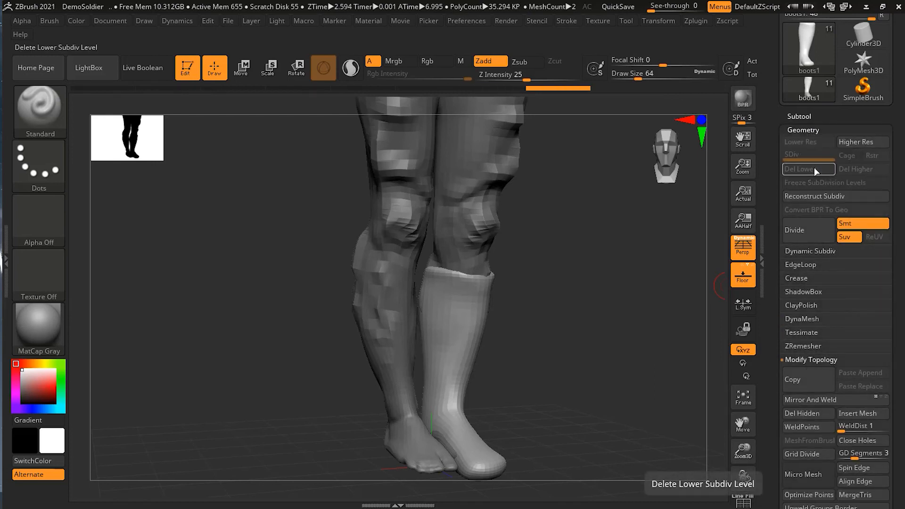
click(805, 130)
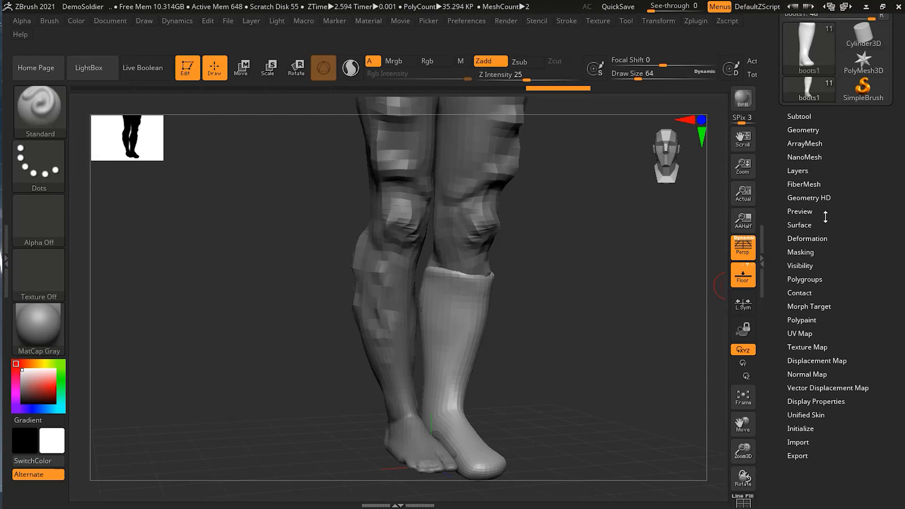
Flip boots1 onto the other leg with the Mirror deformation, and flip it back again
click(826, 239)
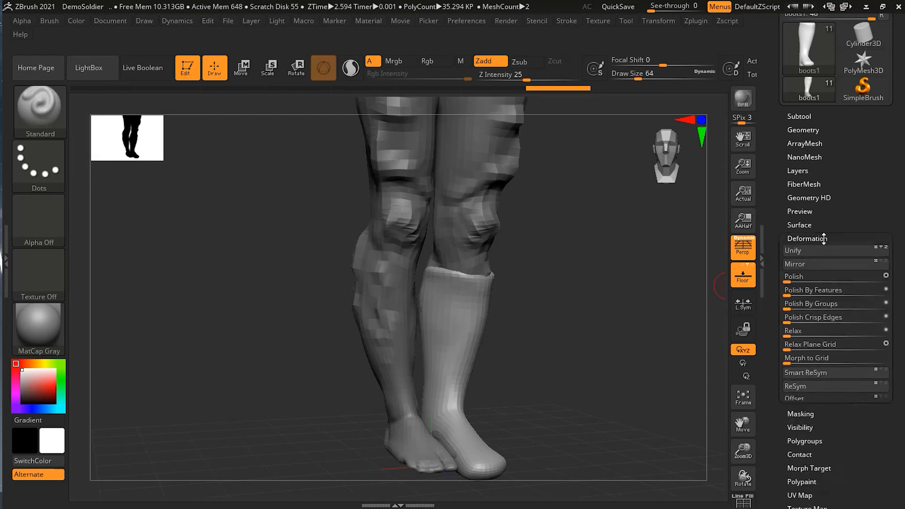
click(824, 264)
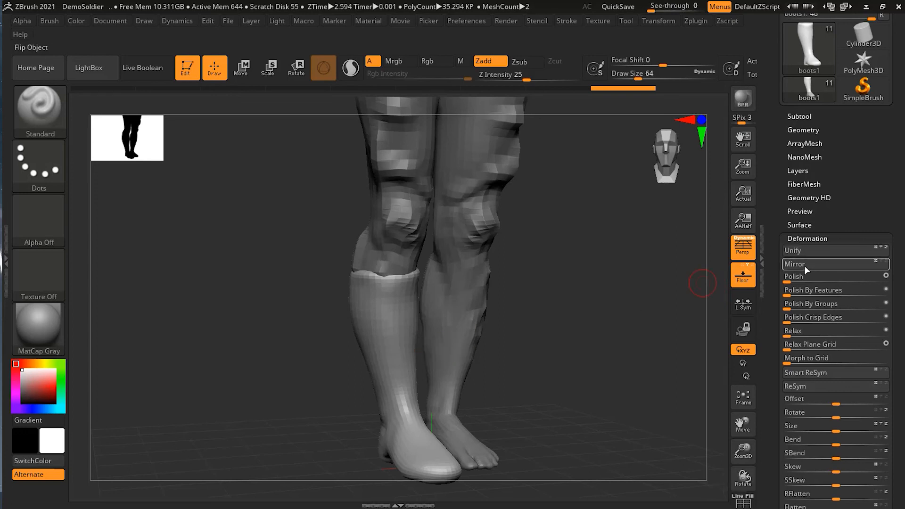
click(818, 266)
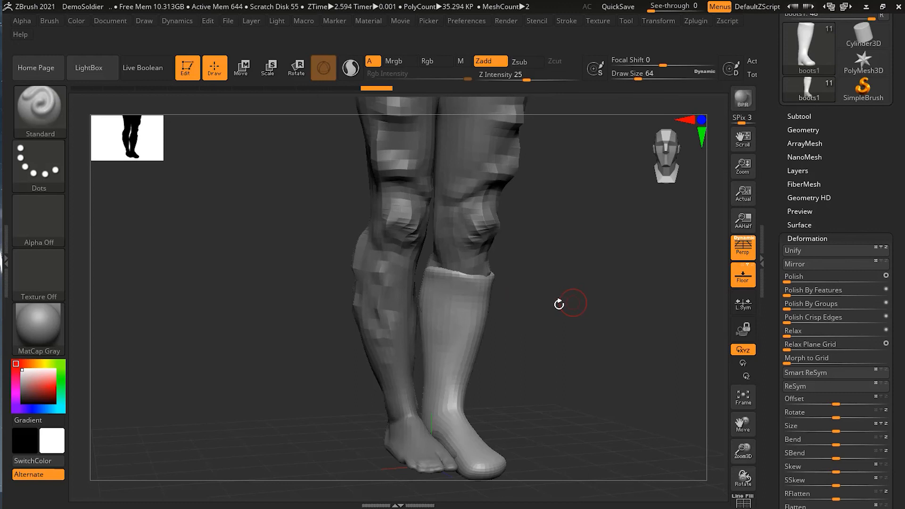
alt+drag(614, 296, 587, 358)
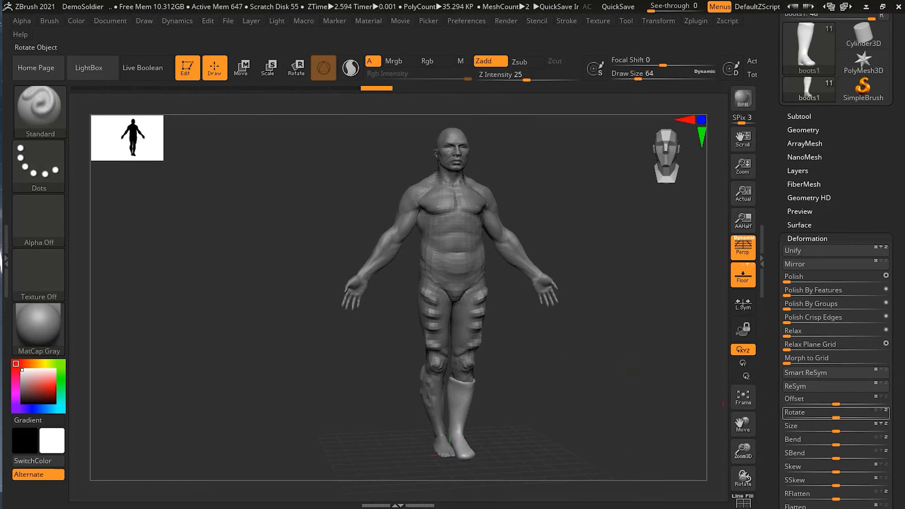
click(820, 130)
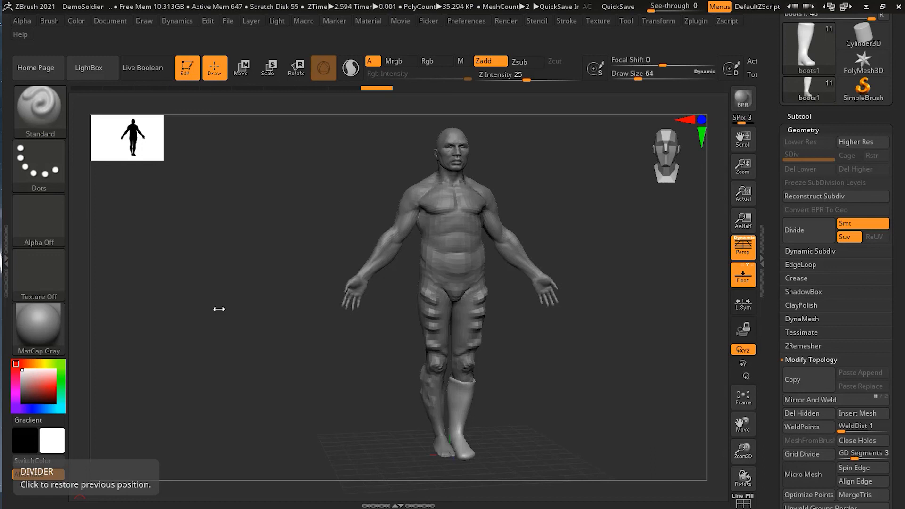
mouse_move(547, 347)
mouse_down()
mouse_move(559, 343)
mouse_move(530, 343)
mouse_move(525, 354)
mouse_move(551, 356)
mouse_up()
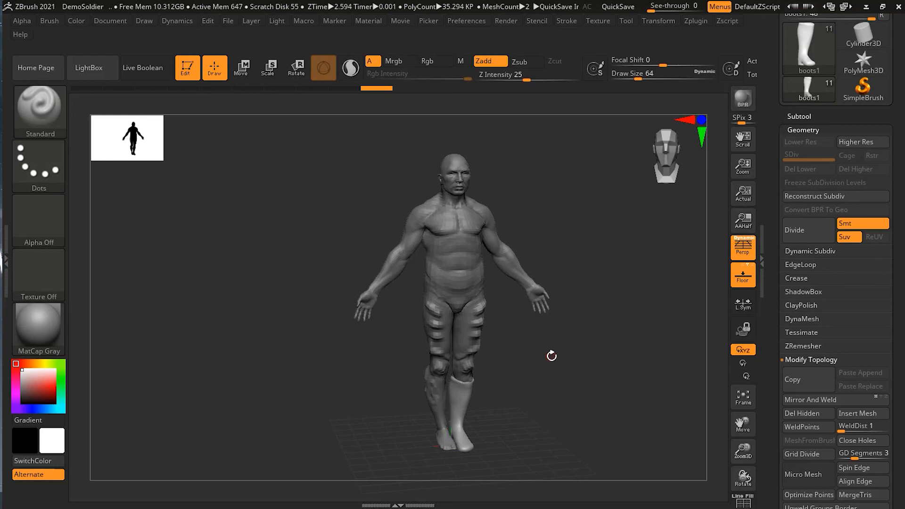
key(space)
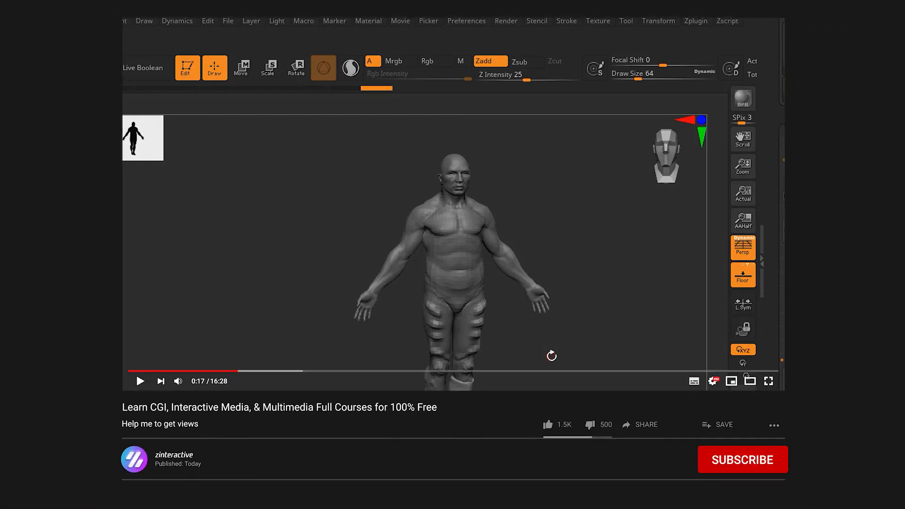